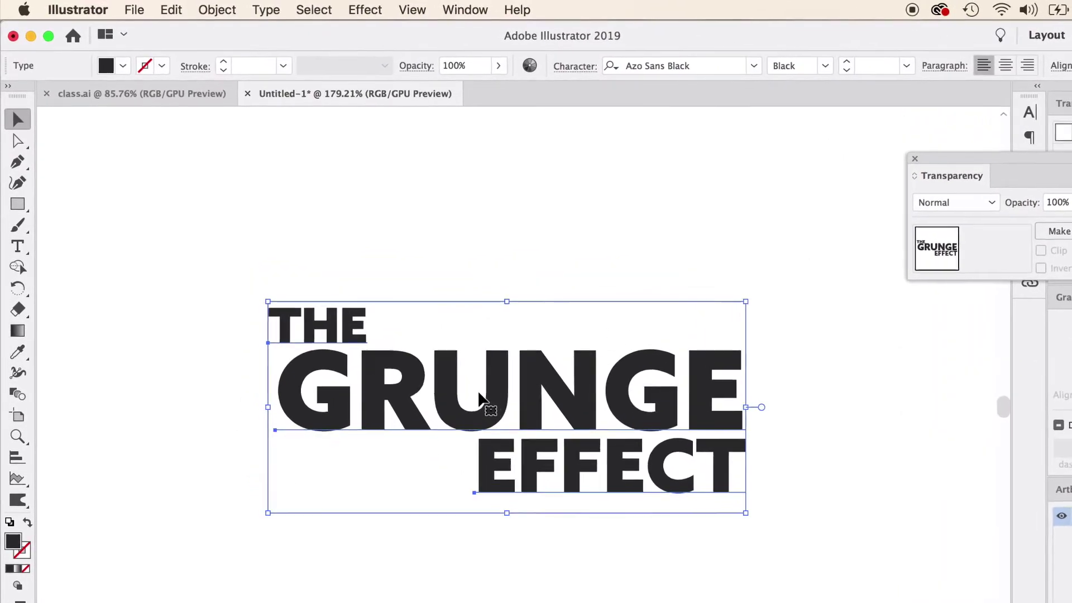
Step: Convert the THE GRUNGE EFFECT text to outlines and deselect it
right_click(479, 389)
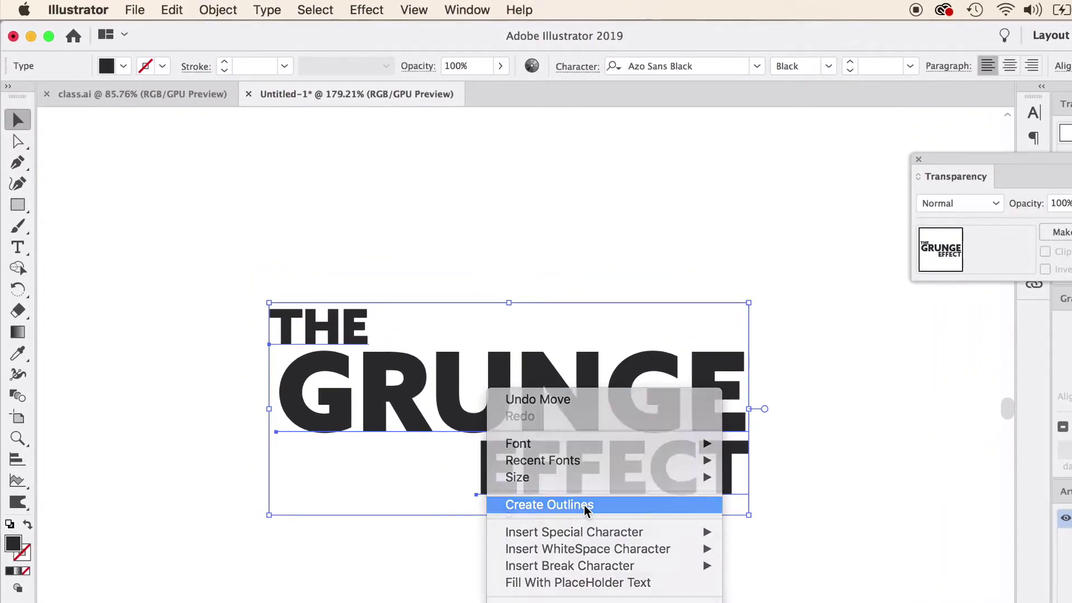
click(584, 505)
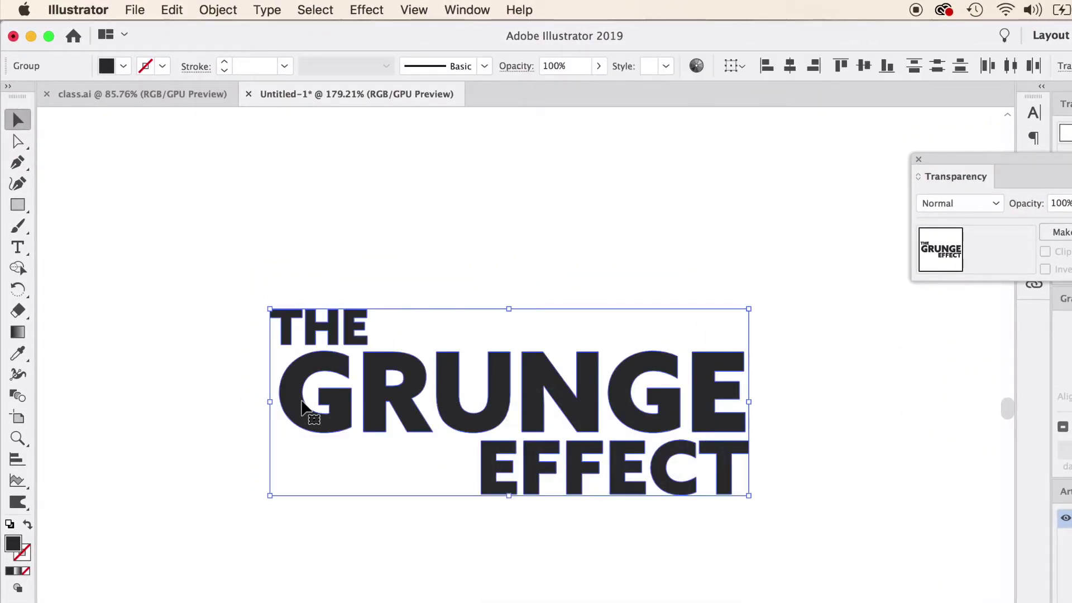
click(255, 384)
scroll(273, 373, up, 5)
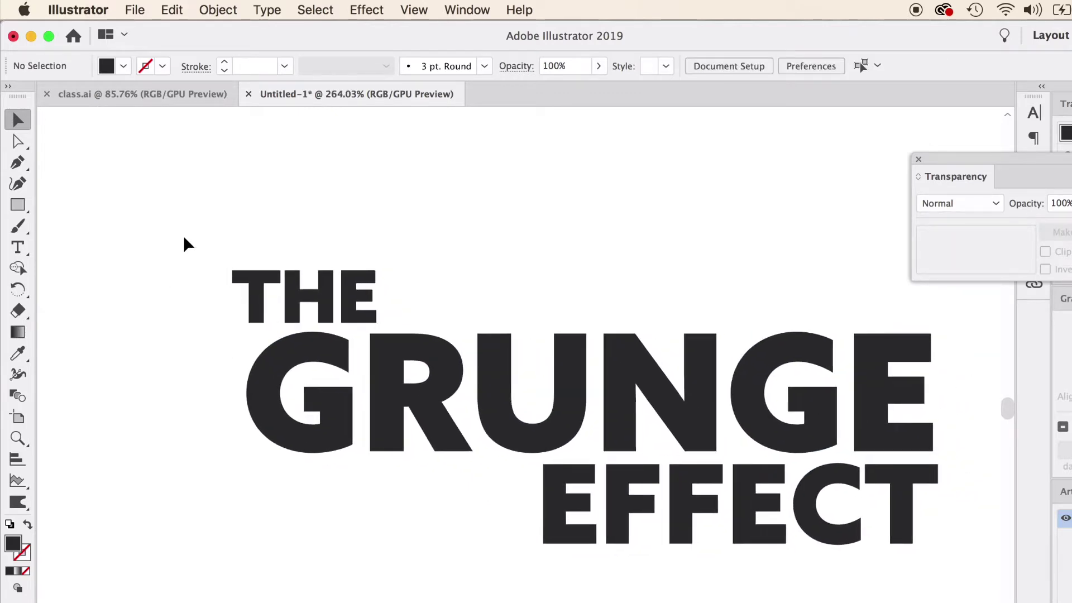
Step: Select the whole outlined lettering and display the anchor points of every letter with the Direct Selection tool
drag(174, 234, 949, 571)
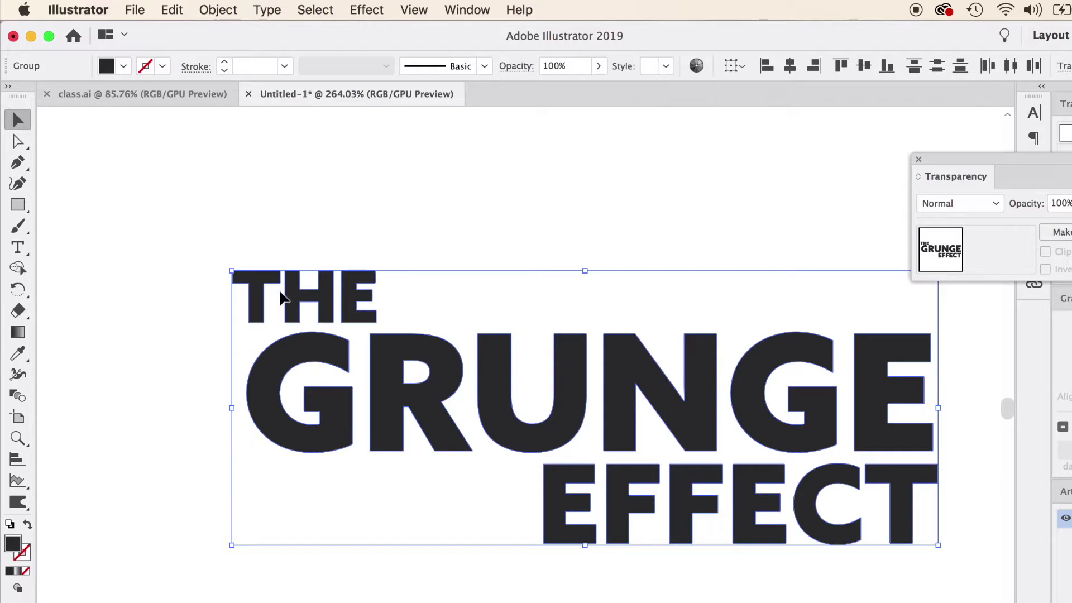
click(18, 141)
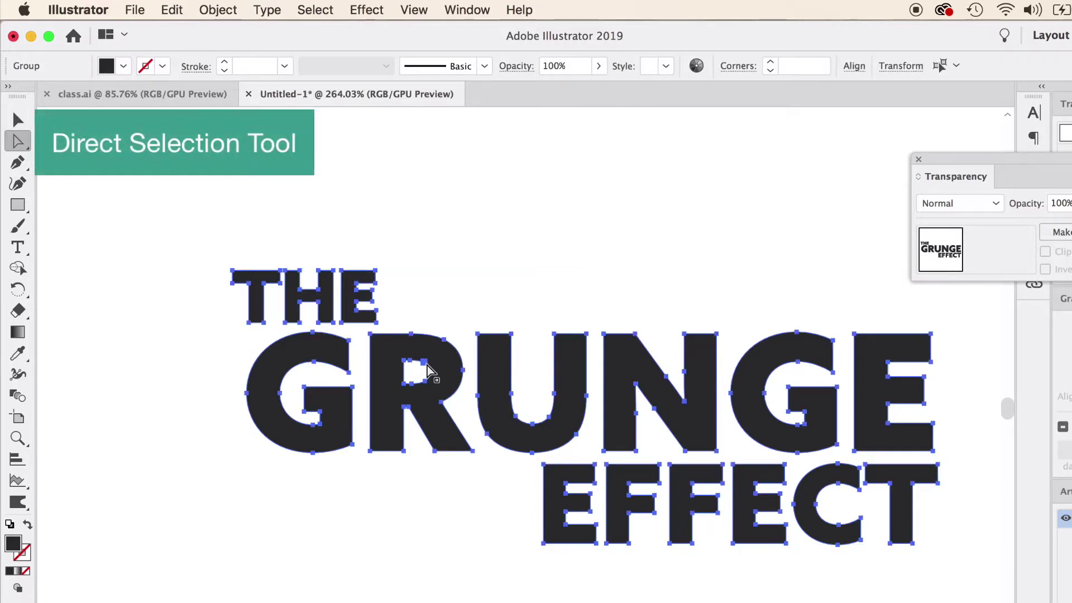
scroll(426, 364, up, 7)
scroll(421, 357, left, 4)
scroll(421, 357, up, 2)
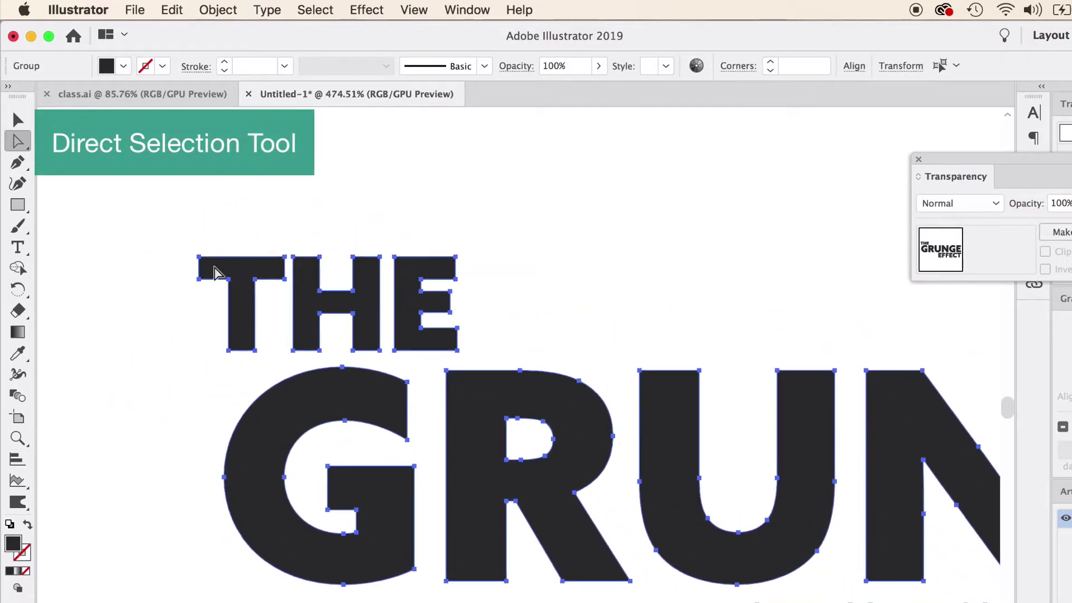
Step: Select the anchor points across the upper part of the word THE and round those corners slightly with the live corner widgets
click(210, 237)
click(217, 272)
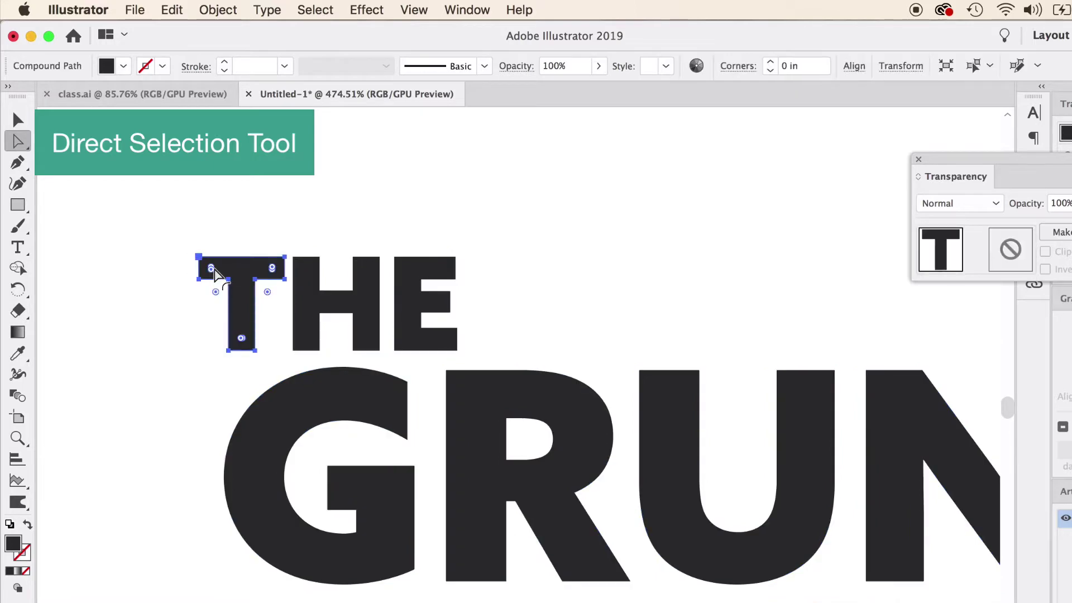
drag(168, 216, 479, 313)
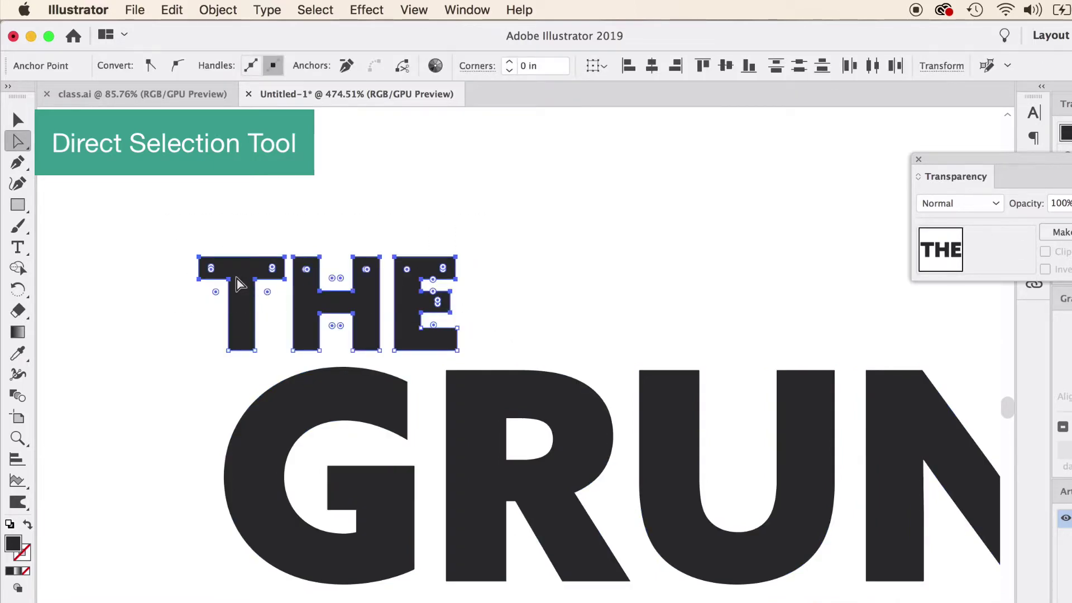
scroll(237, 284, up, 3)
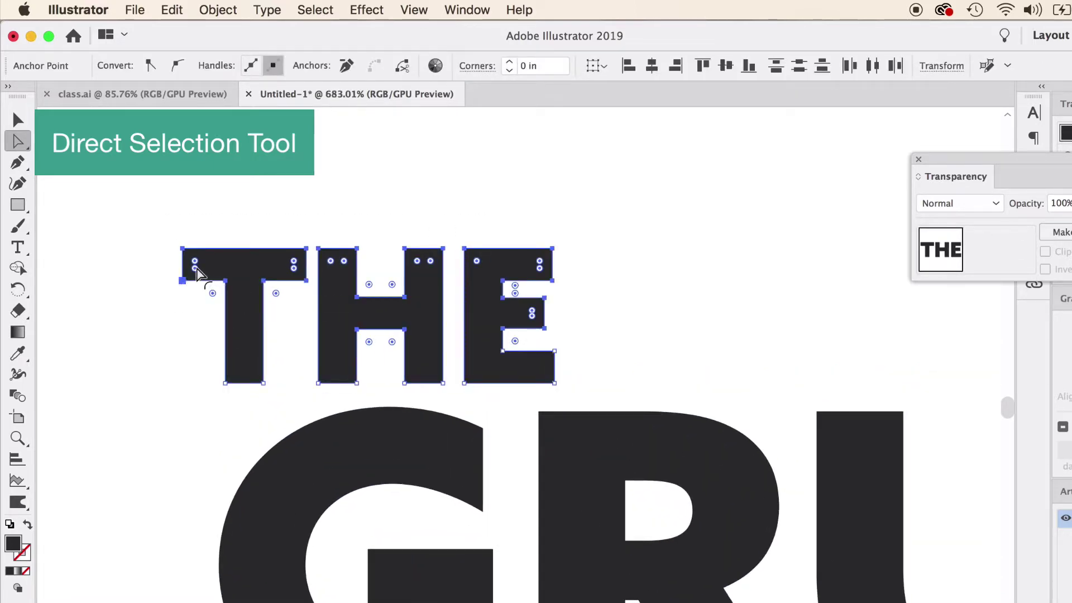
scroll(200, 273, up, 3)
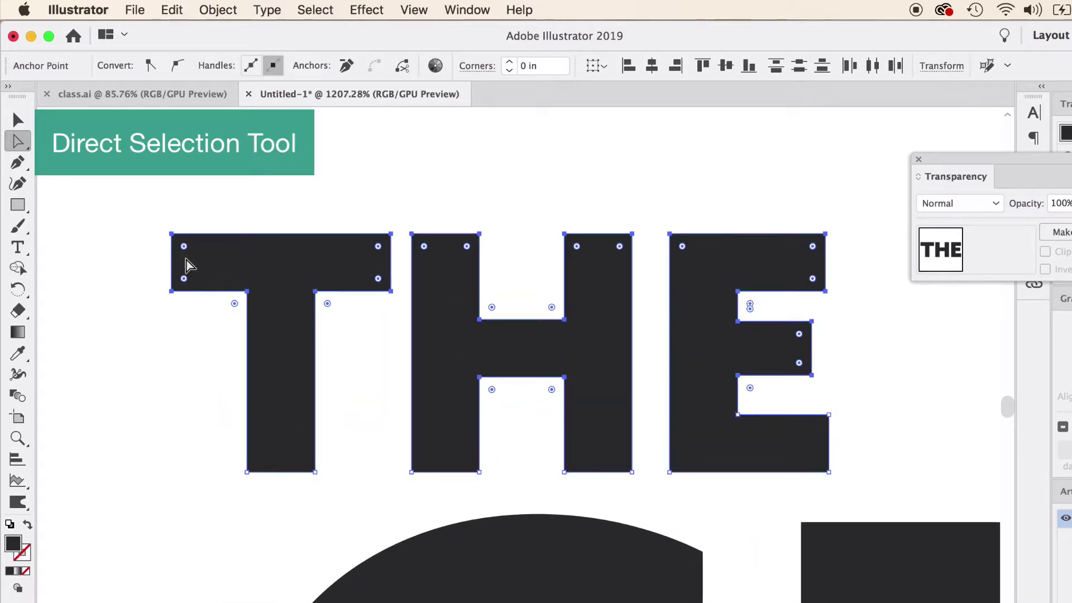
drag(183, 247, 175, 224)
click(558, 149)
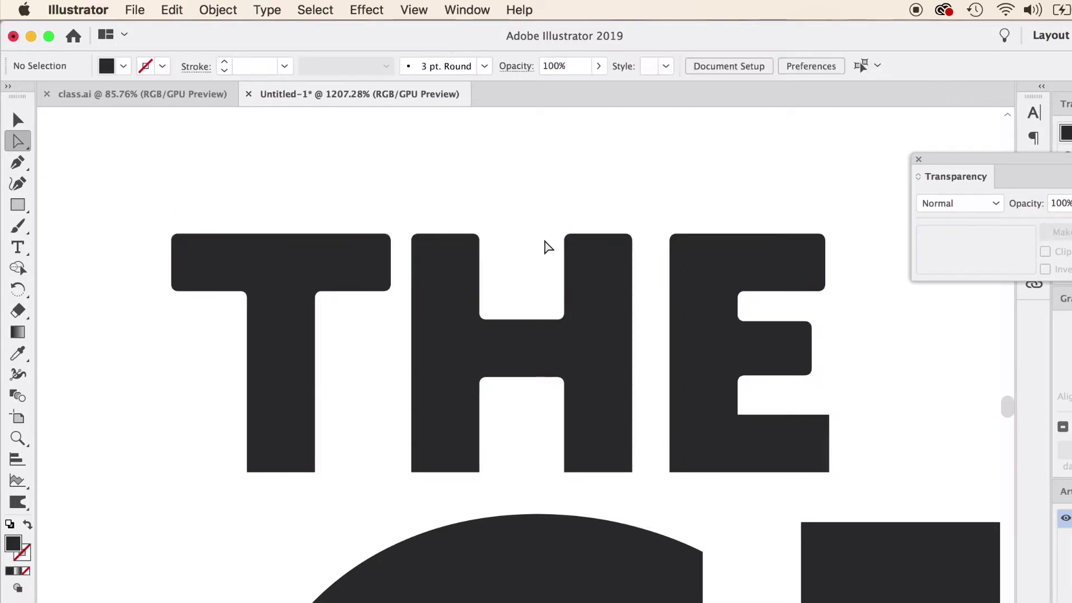
Step: Round all corners of the letter T in THE, including the two at the base of its stem
click(299, 290)
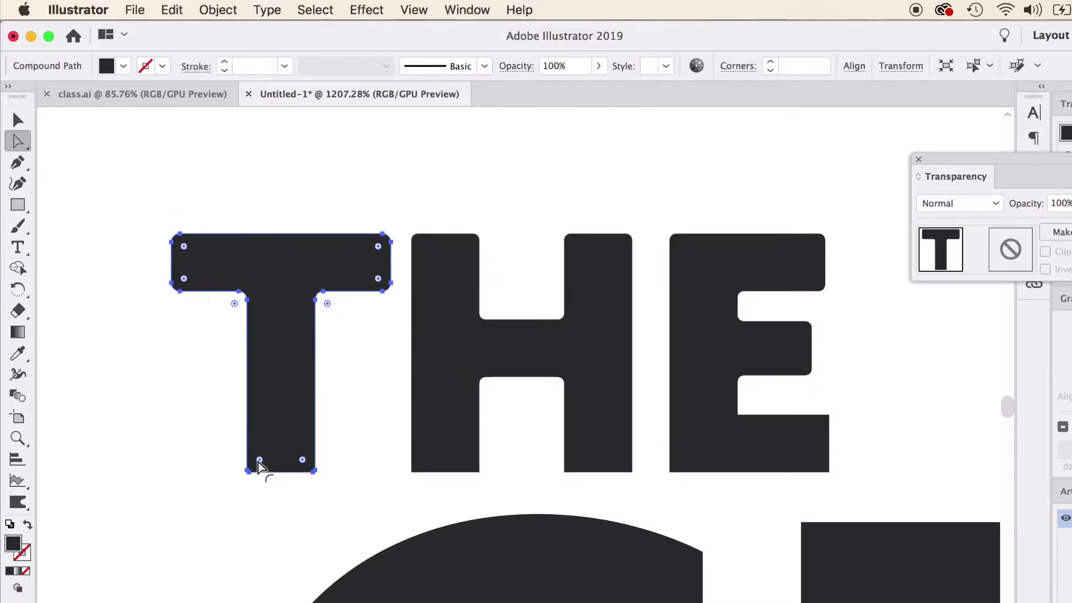
drag(258, 461, 266, 455)
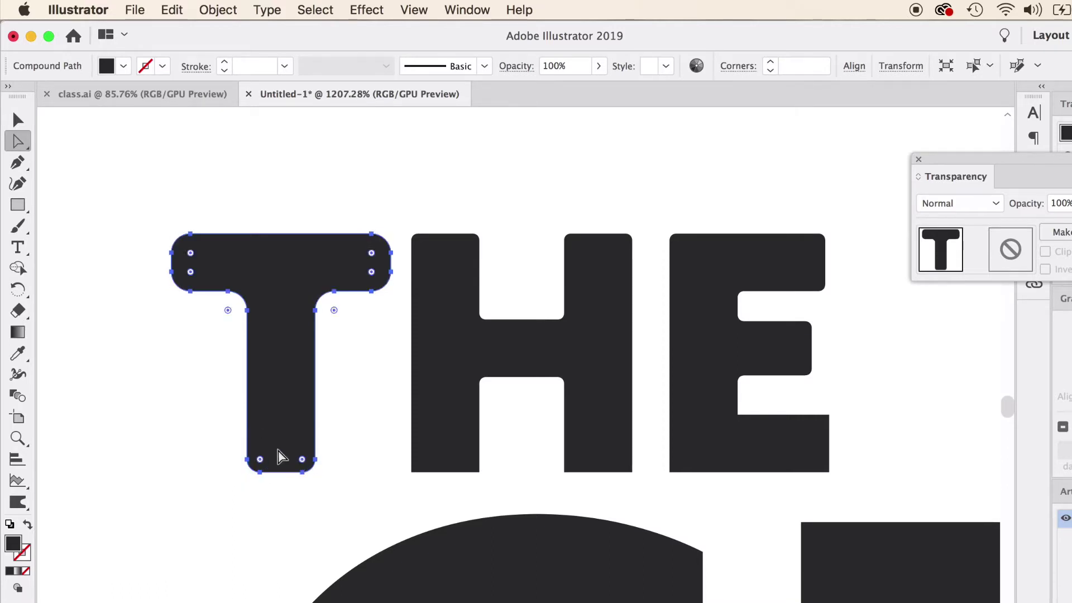
click(362, 420)
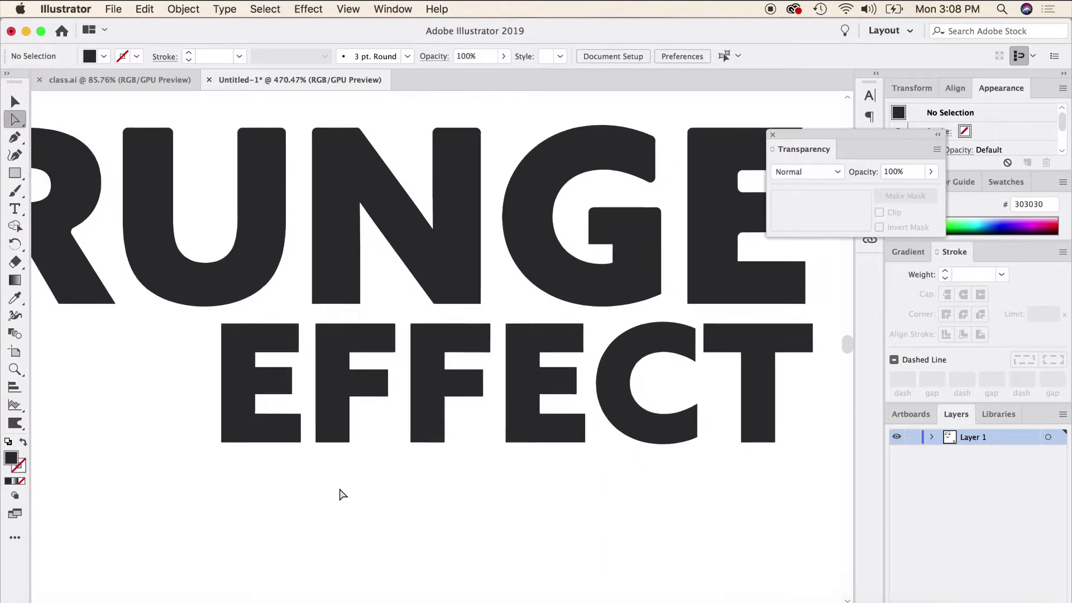
scroll(343, 494, down, 3)
scroll(343, 495, left, 4)
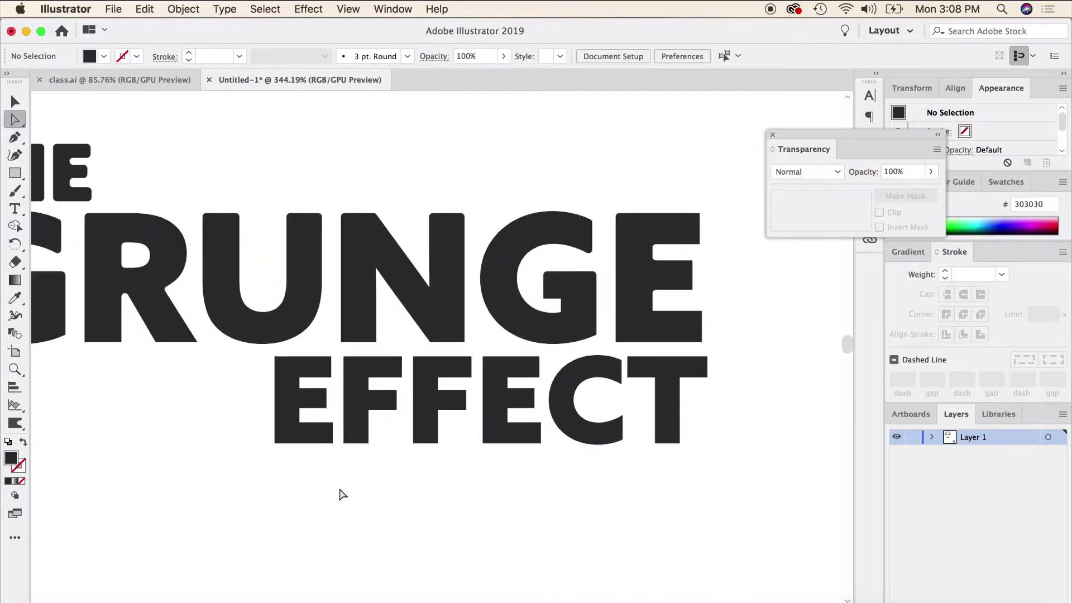
scroll(342, 495, down, 3)
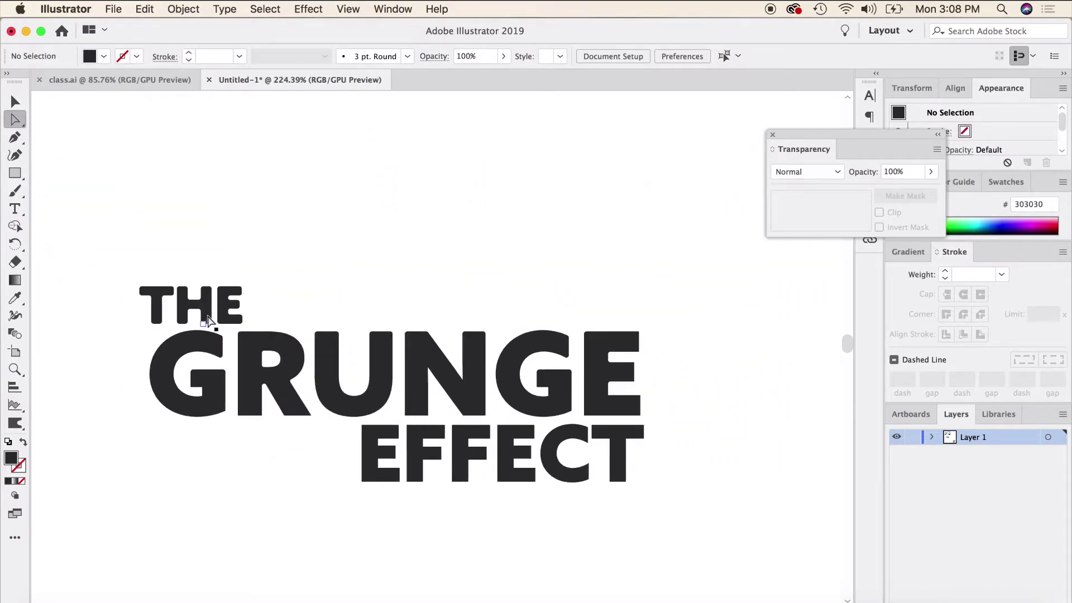
scroll(211, 324, down, 1)
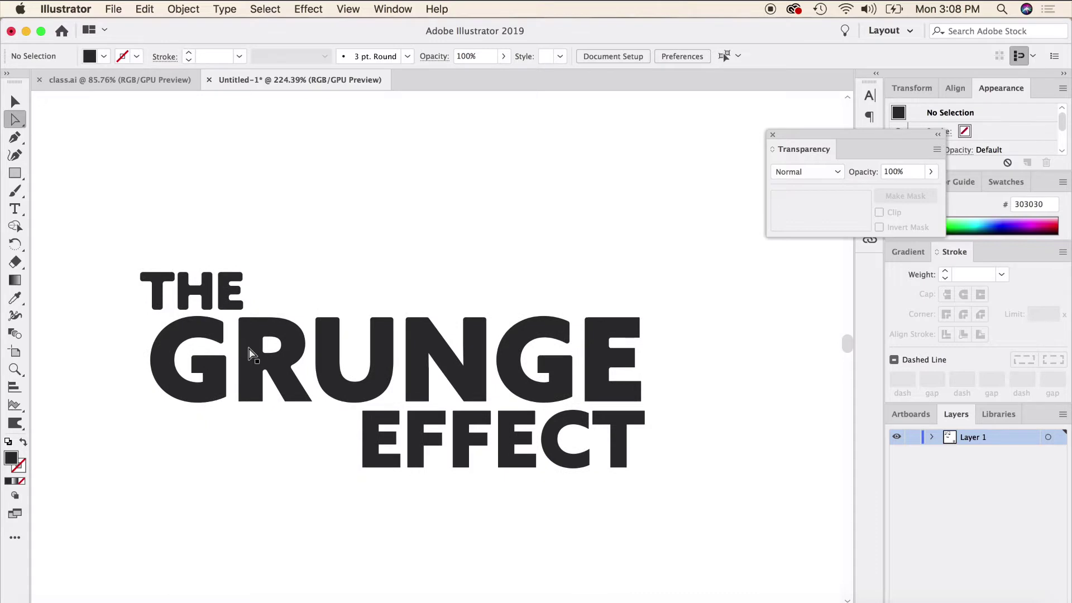
scroll(346, 399, down, 3)
scroll(346, 399, right, 3)
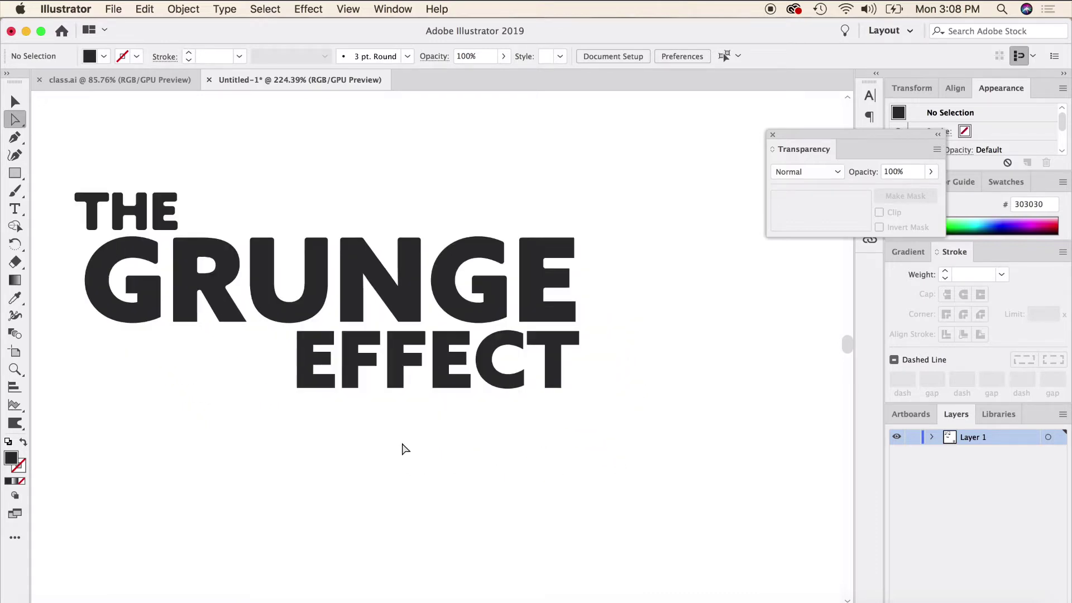
Step: Round the corners of all the letters in the word EFFECT to a radius of about 0.02 in
scroll(402, 446, up, 2)
scroll(403, 446, up, 2)
drag(198, 401, 767, 304)
scroll(737, 330, up, 2)
scroll(737, 330, left, 1)
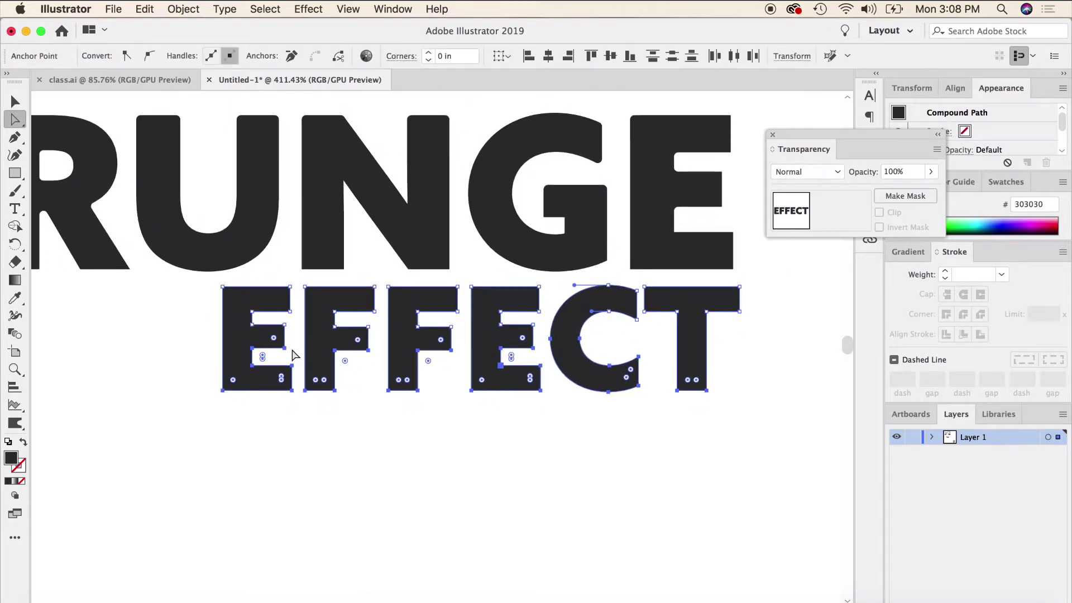
scroll(299, 360, up, 2)
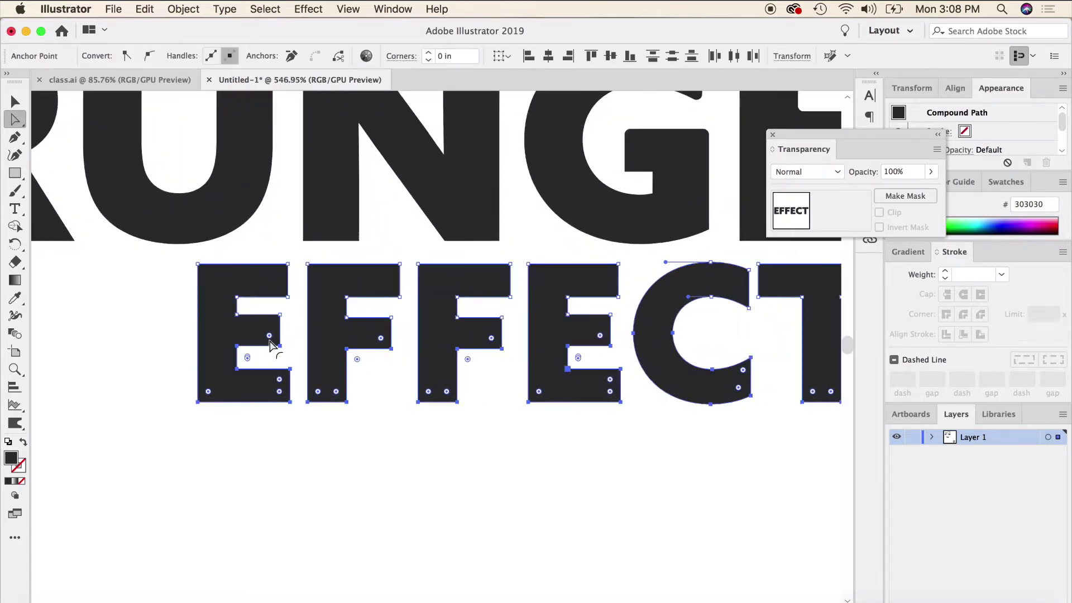
click(270, 339)
mouse_move(270, 339)
mouse_down()
mouse_move(260, 337)
mouse_move(276, 339)
mouse_up()
scroll(211, 289, right, 3)
click(119, 272)
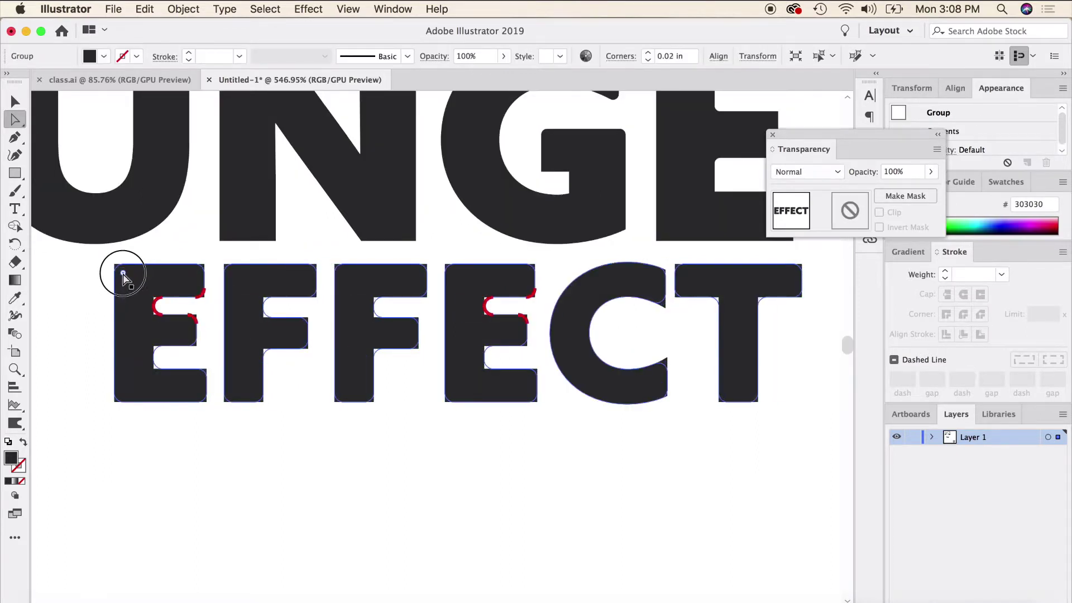
click(85, 308)
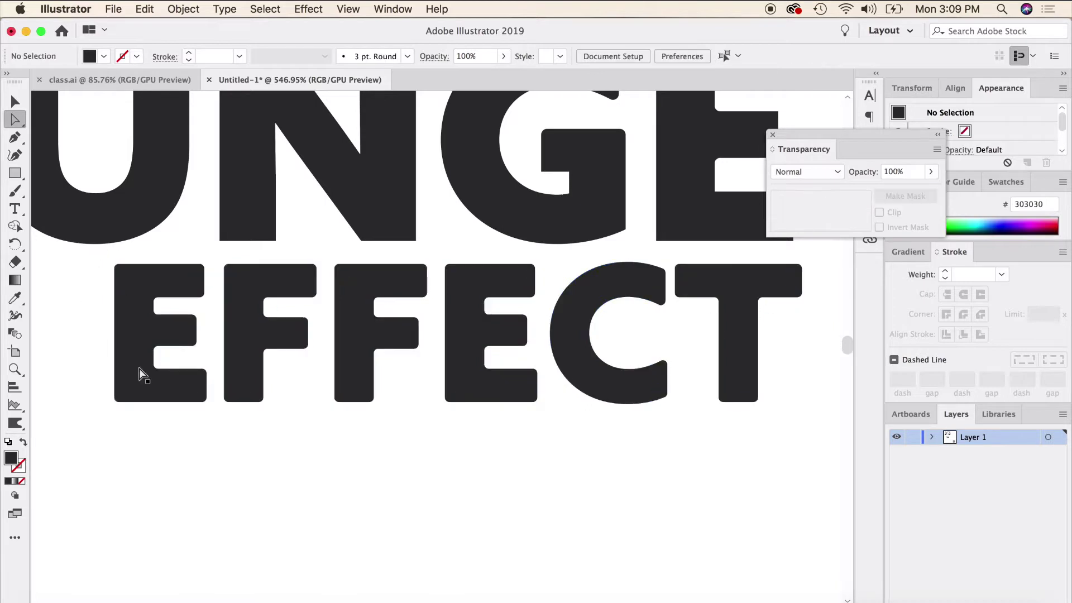
Step: Examine the rounded corners across the three words of the lettering
scroll(162, 391, up, 3)
scroll(162, 391, left, 3)
scroll(165, 388, down, 6)
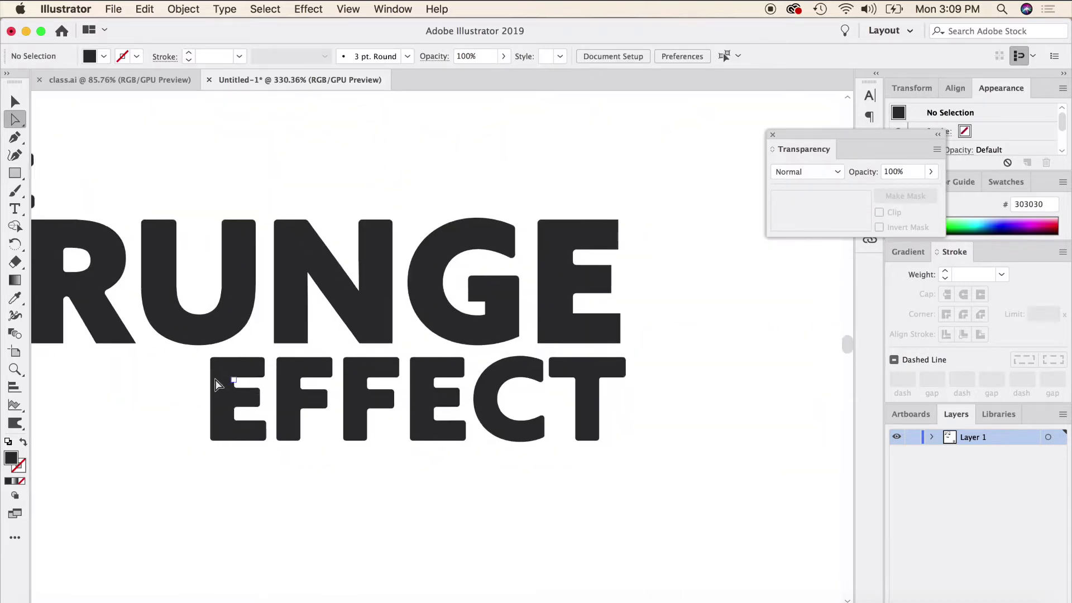
scroll(218, 385, left, 3)
scroll(218, 385, down, 1)
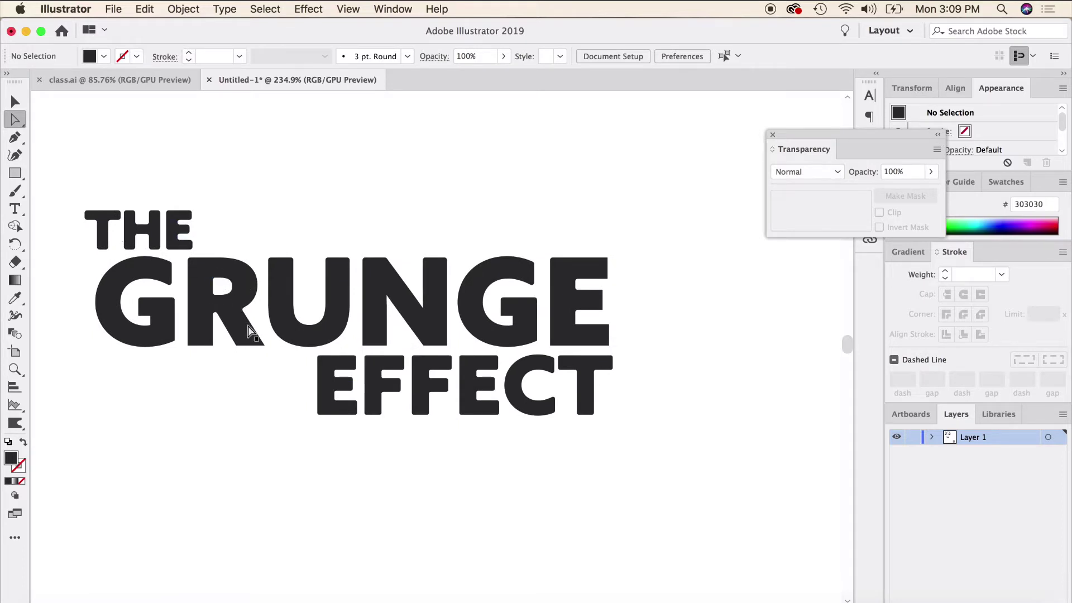
scroll(254, 330, down, 3)
scroll(254, 331, left, 3)
scroll(255, 331, up, 1)
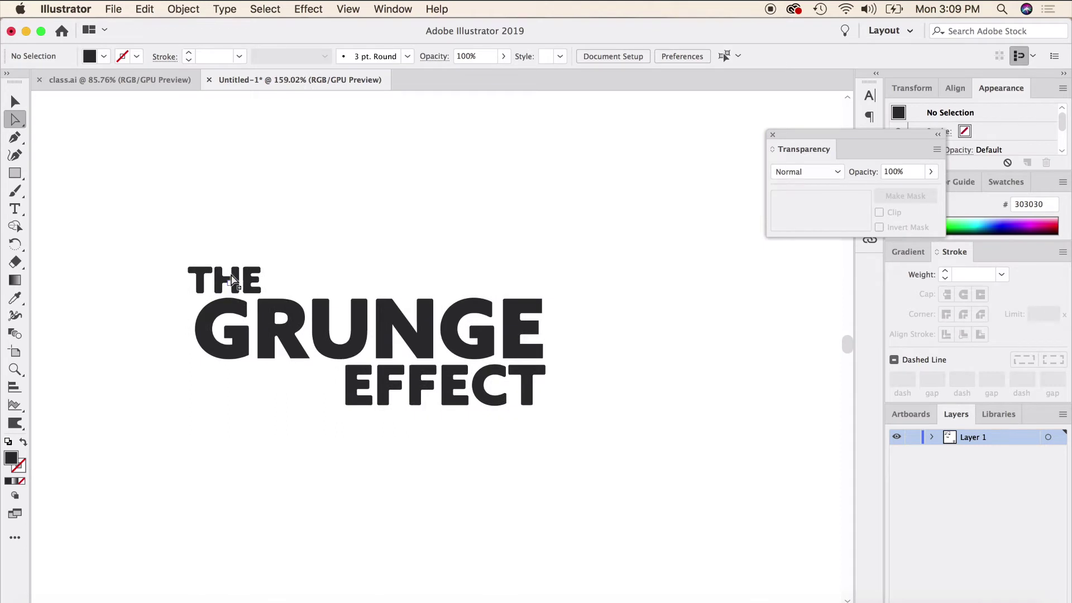
Step: Select the whole lettering with the Selection tool, ungroup it and clear the selection
click(15, 101)
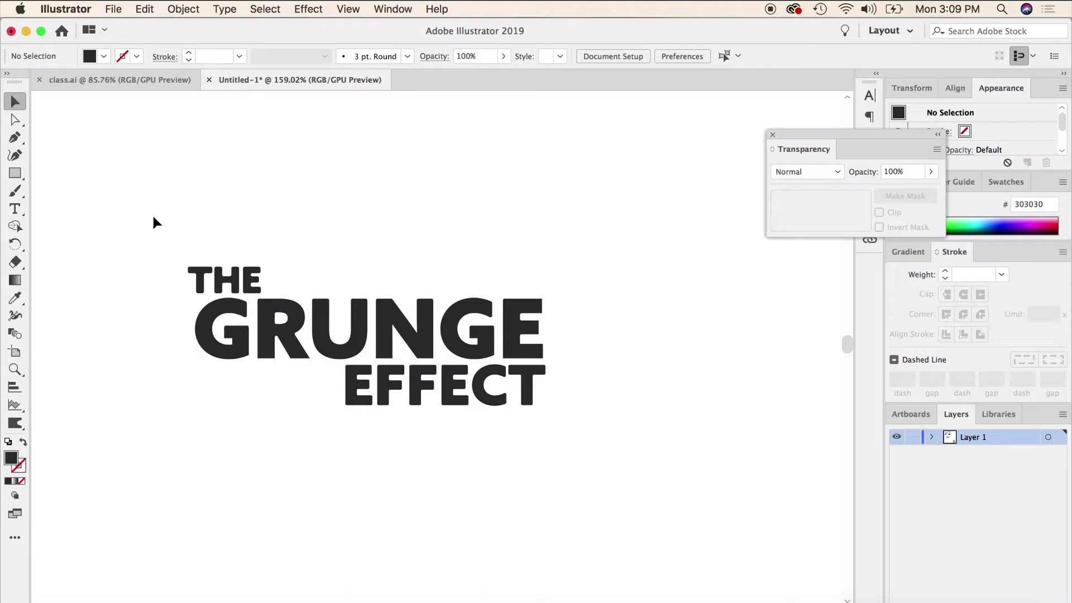
drag(65, 175, 617, 518)
right_click(307, 317)
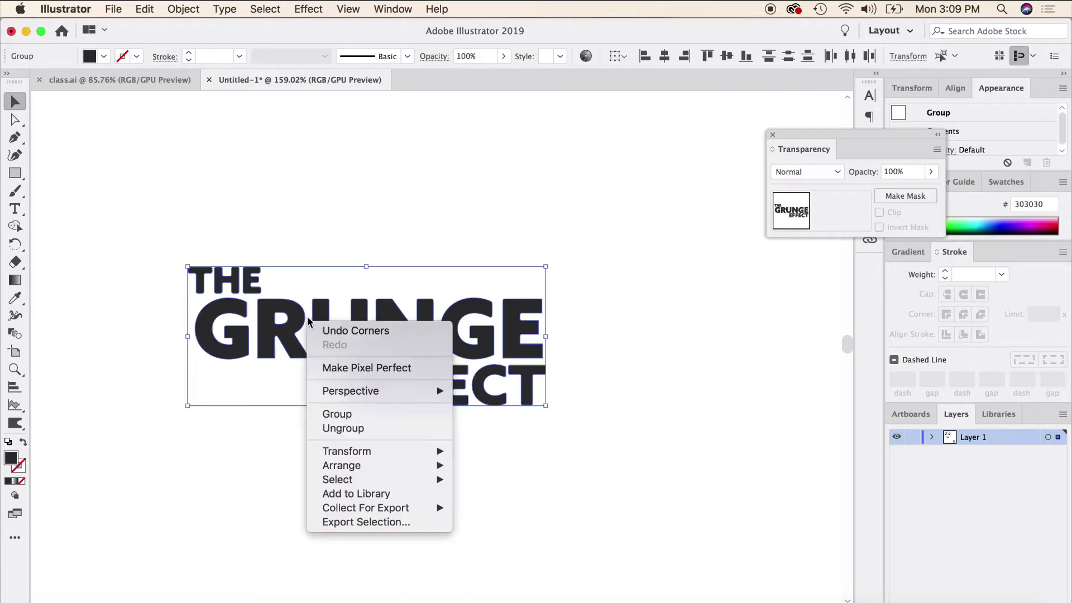
click(358, 429)
click(637, 377)
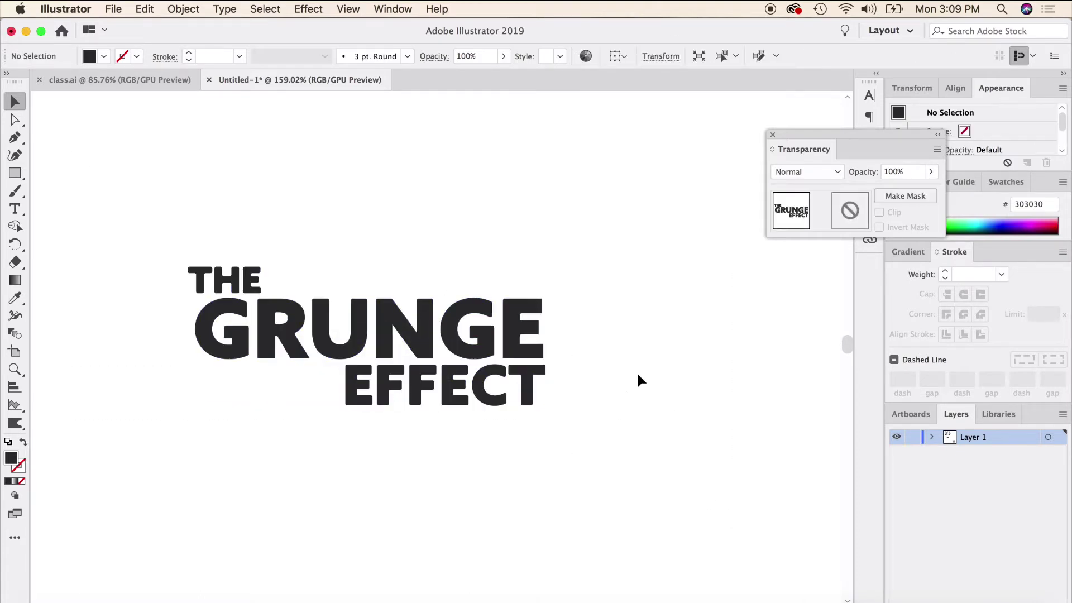
Step: Scale the black-and-white grunge texture down to about 3.94 × 2.63 in and position it over the lettering
scroll(506, 354, down, 3)
scroll(505, 356, up, 2)
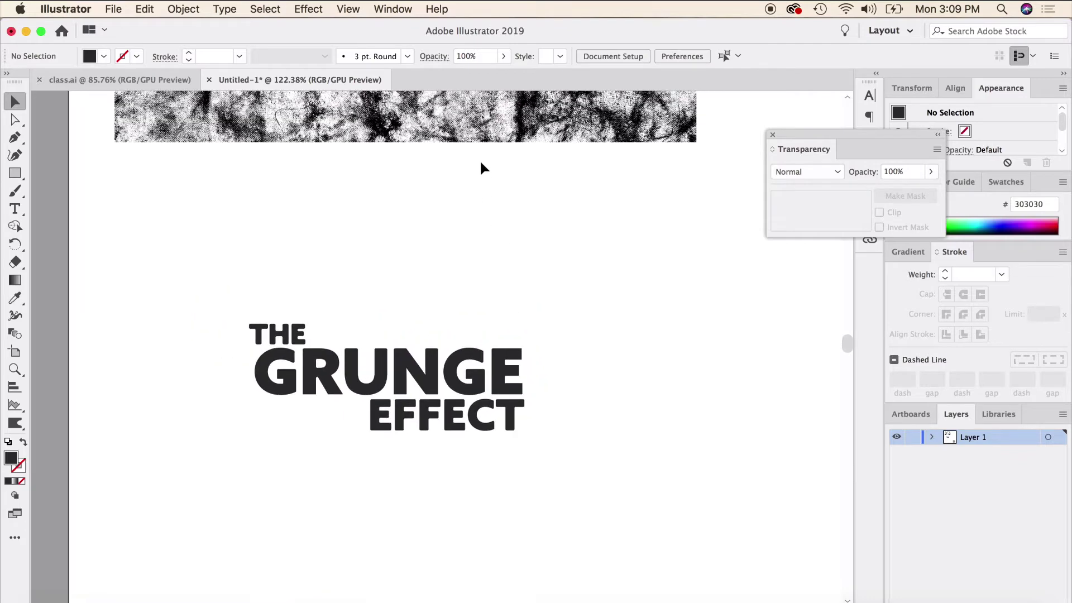
drag(491, 142, 504, 466)
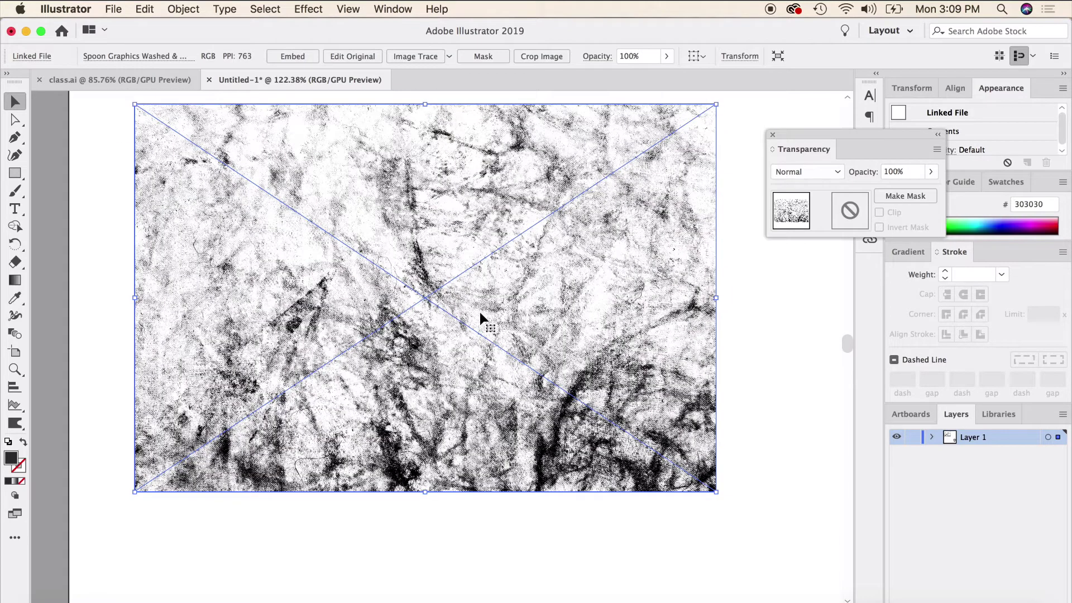
drag(713, 108, 490, 254)
drag(414, 327, 471, 508)
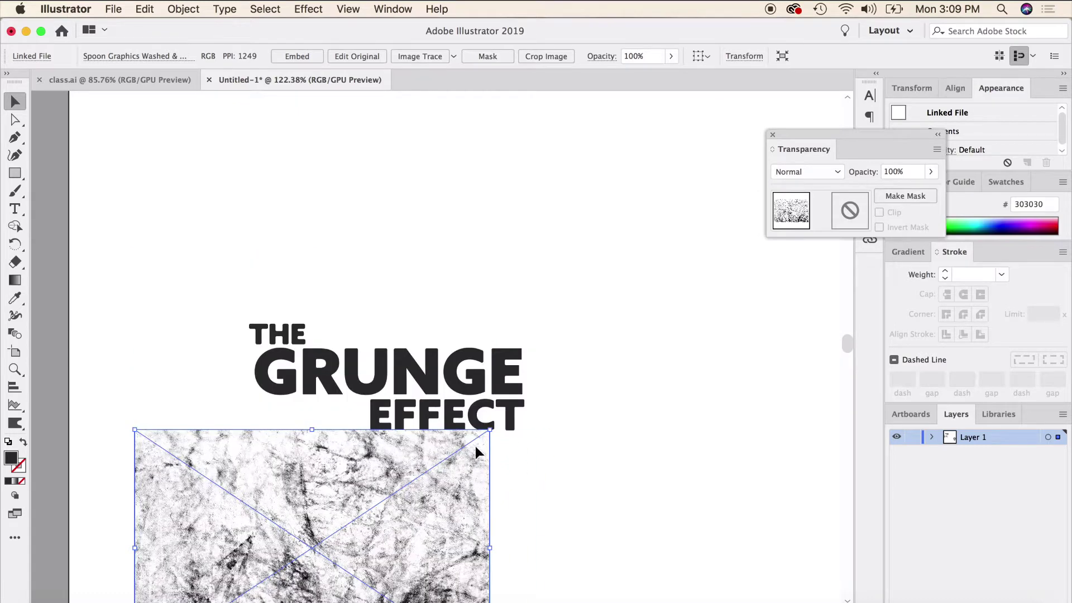
drag(489, 430, 531, 401)
drag(483, 522, 533, 367)
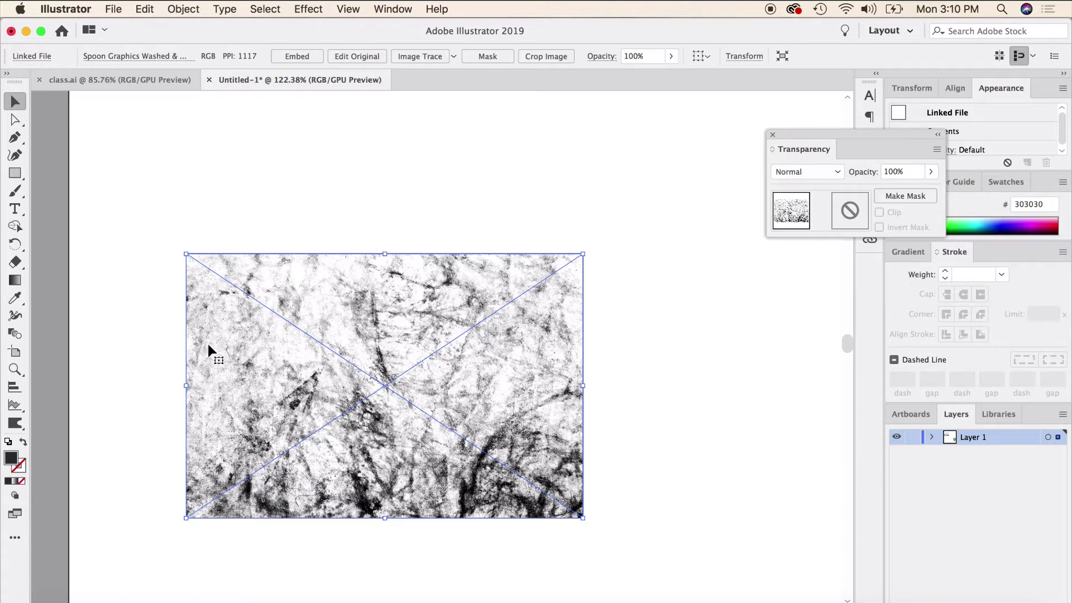
Step: Select the texture together with the lettering beneath it and make an opacity mask from them
key(super+shift+a)
drag(158, 250, 748, 559)
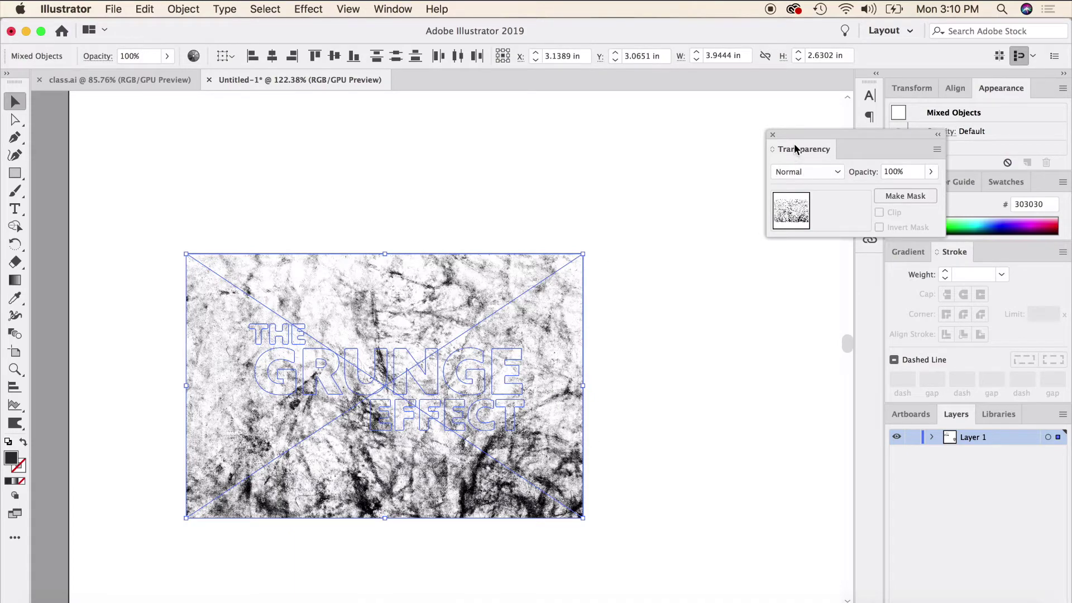
drag(804, 136, 575, 144)
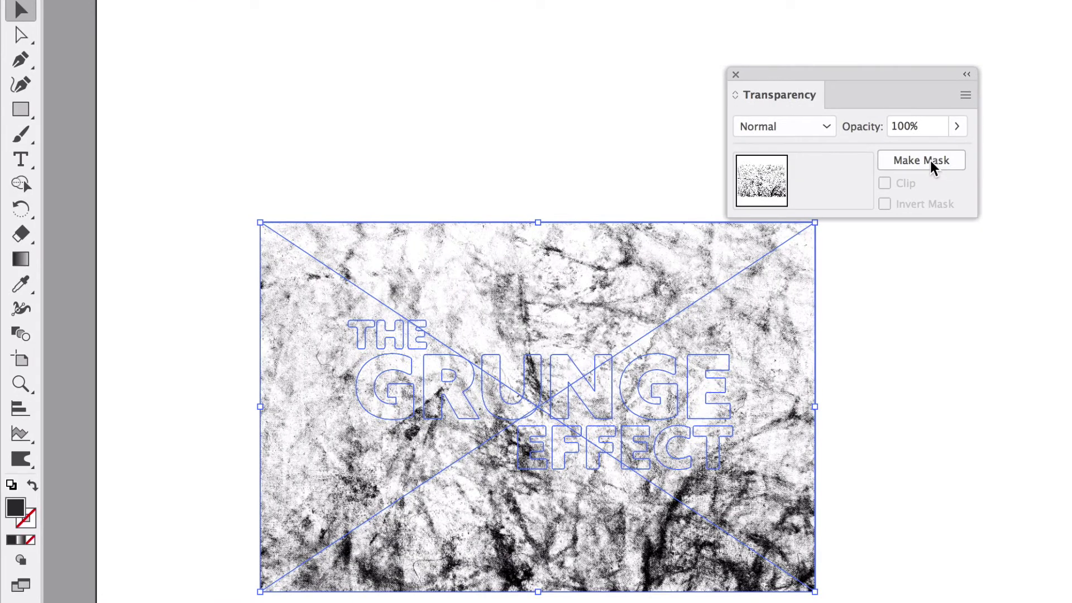
click(931, 162)
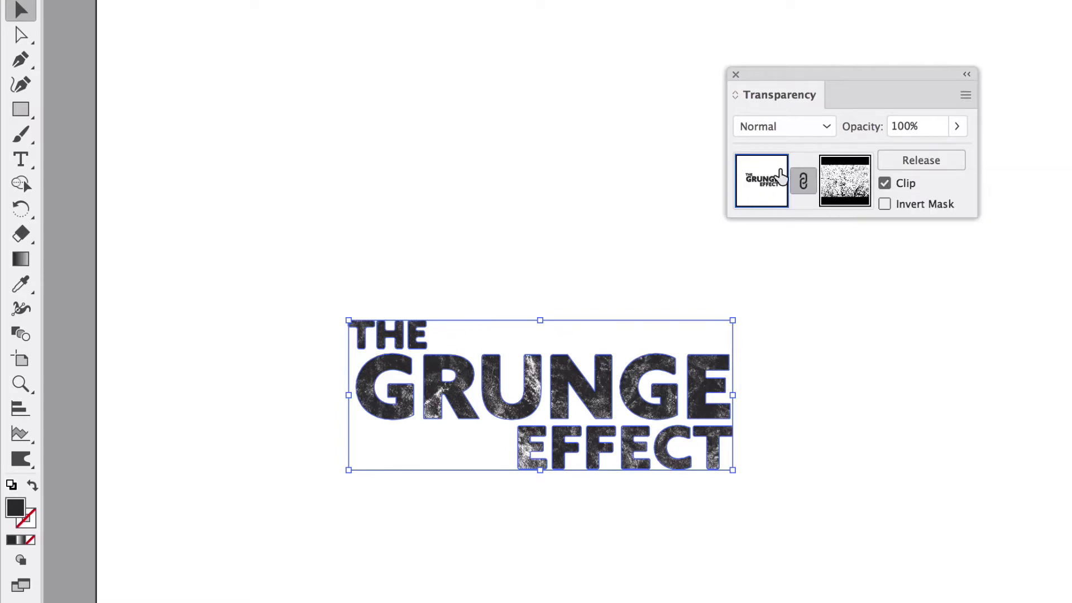
Step: Try inverting the opacity mask on the grunge lettering, and turn the inversion back off
click(600, 261)
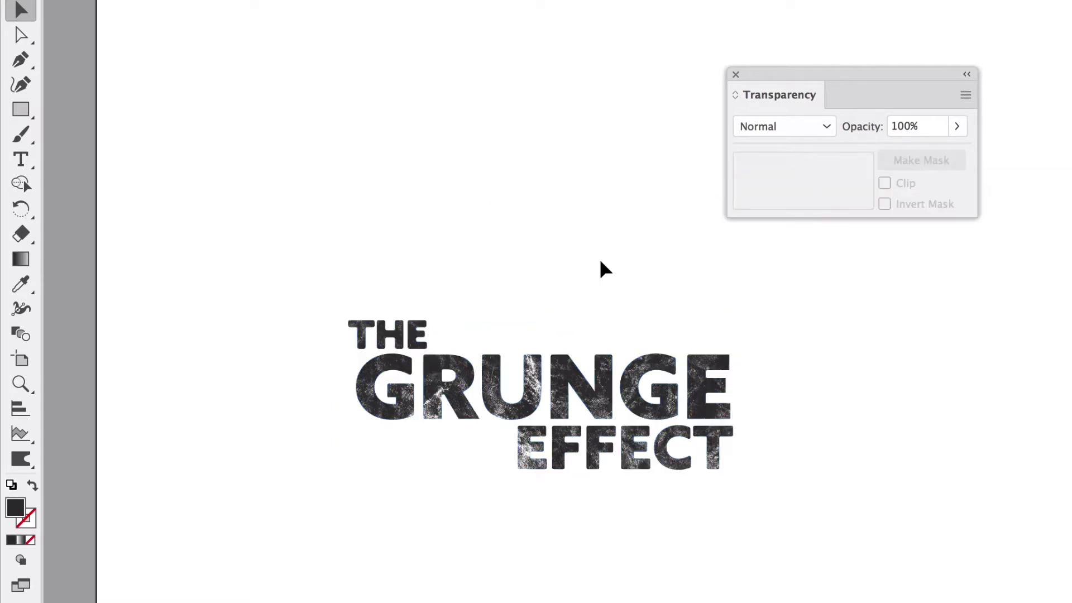
scroll(565, 541, up, 5)
scroll(566, 541, up, 3)
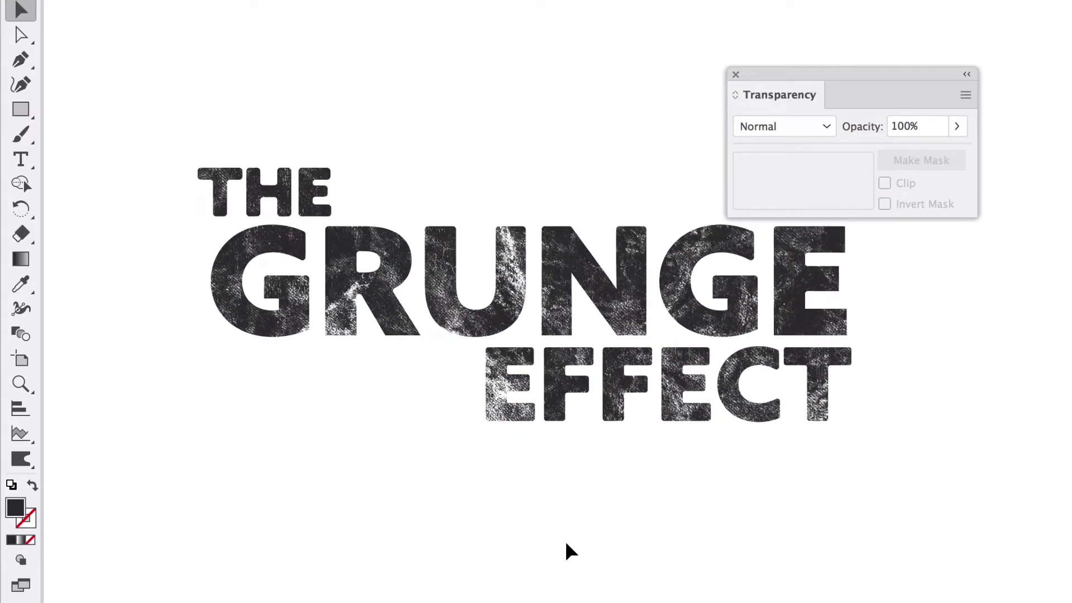
click(590, 337)
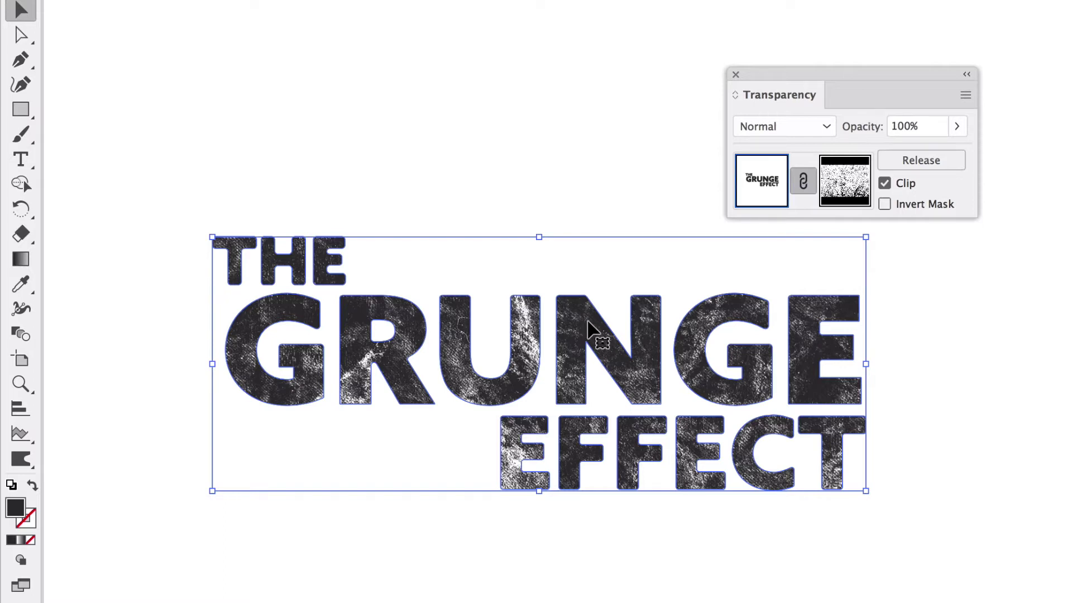
click(884, 204)
key(ctrl+h)
click(911, 495)
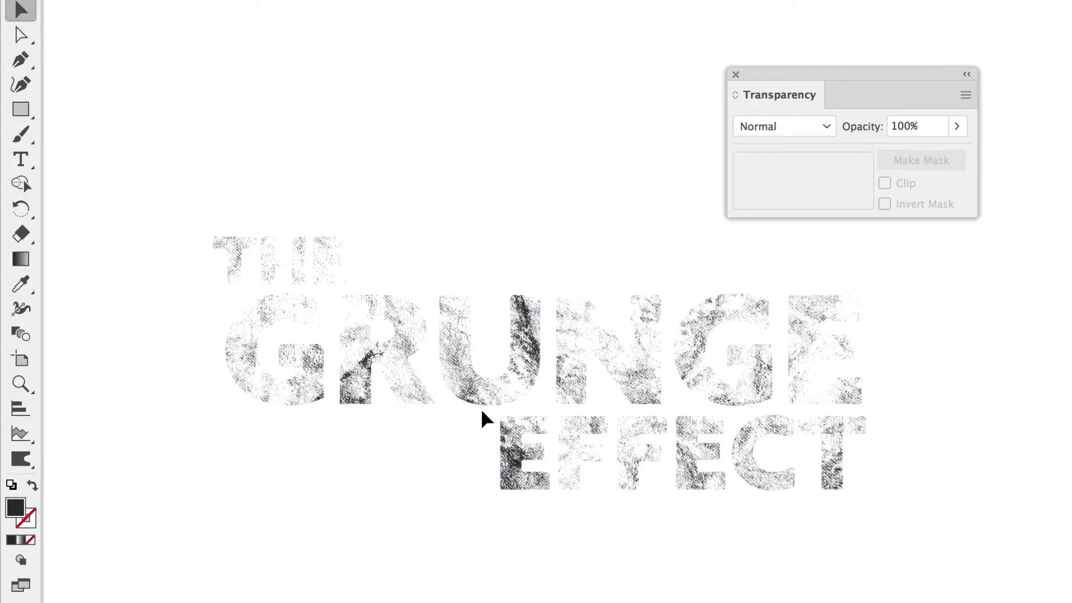
click(494, 400)
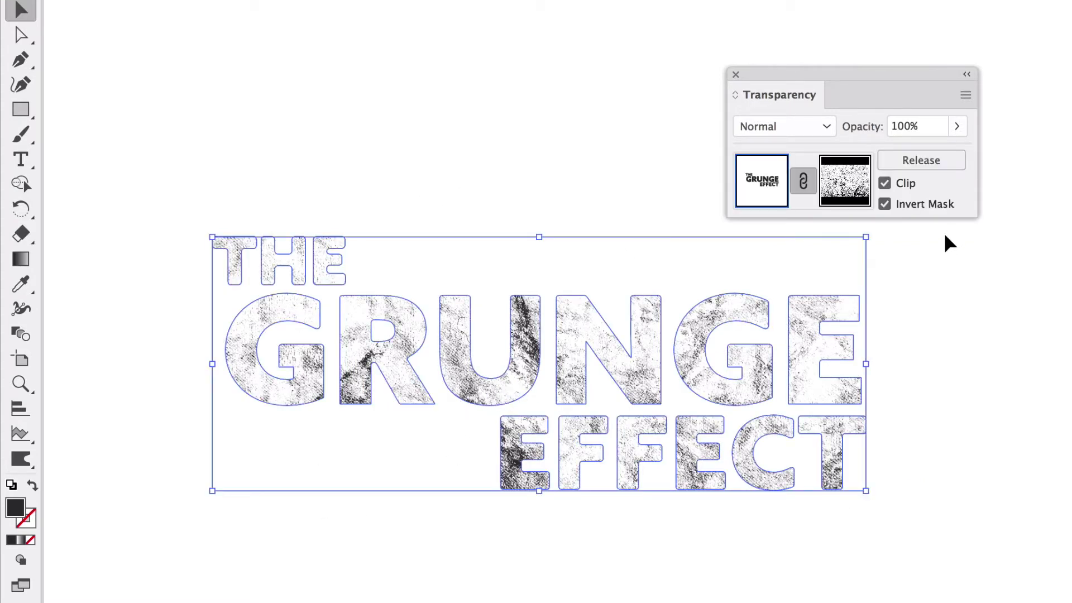
click(887, 205)
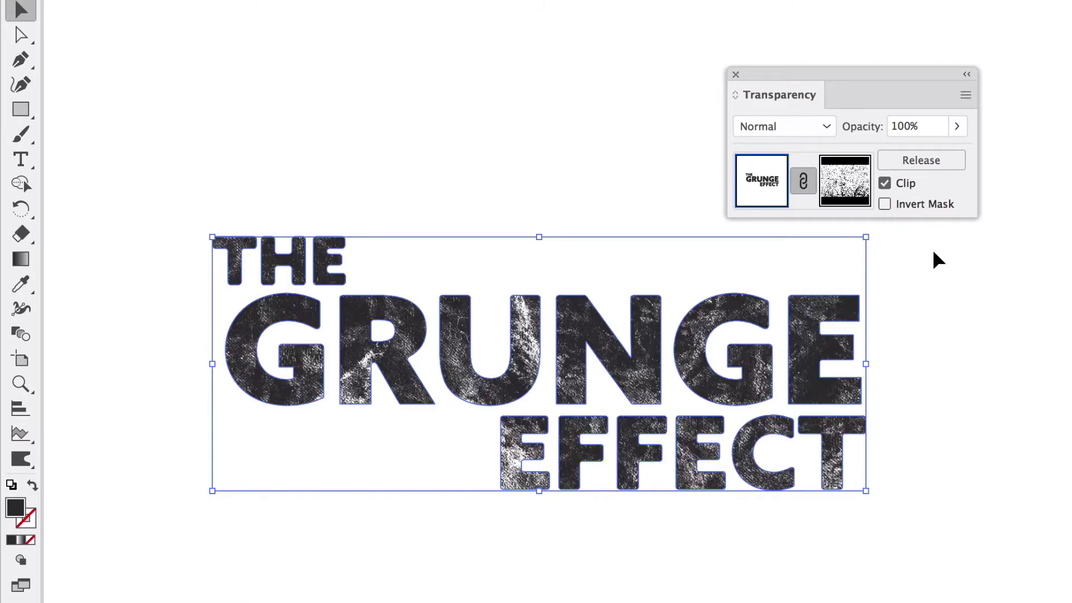
click(936, 508)
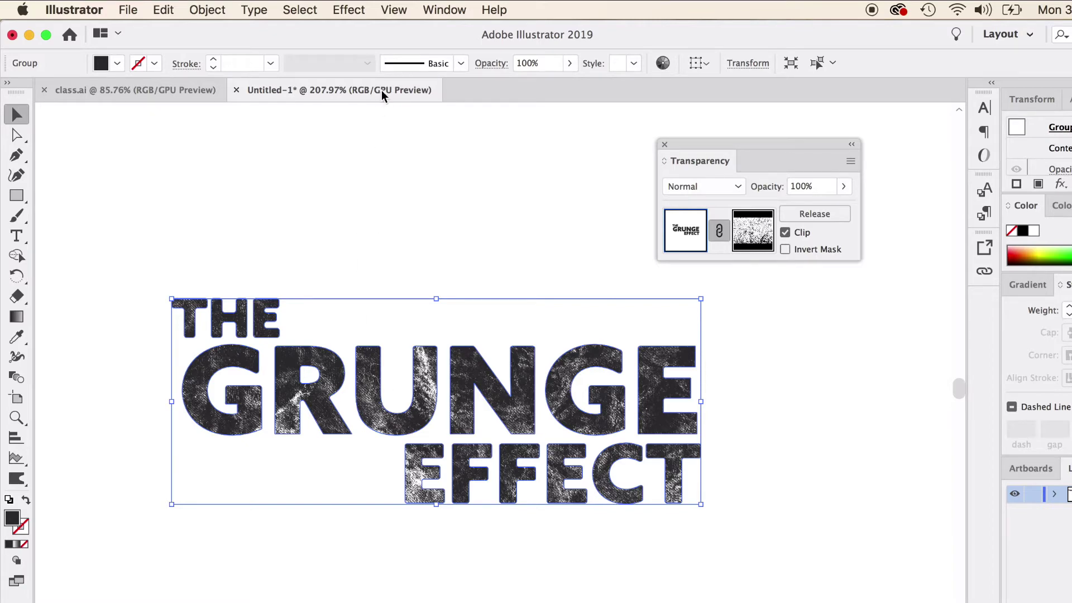
click(391, 9)
mouse_move(350, 6)
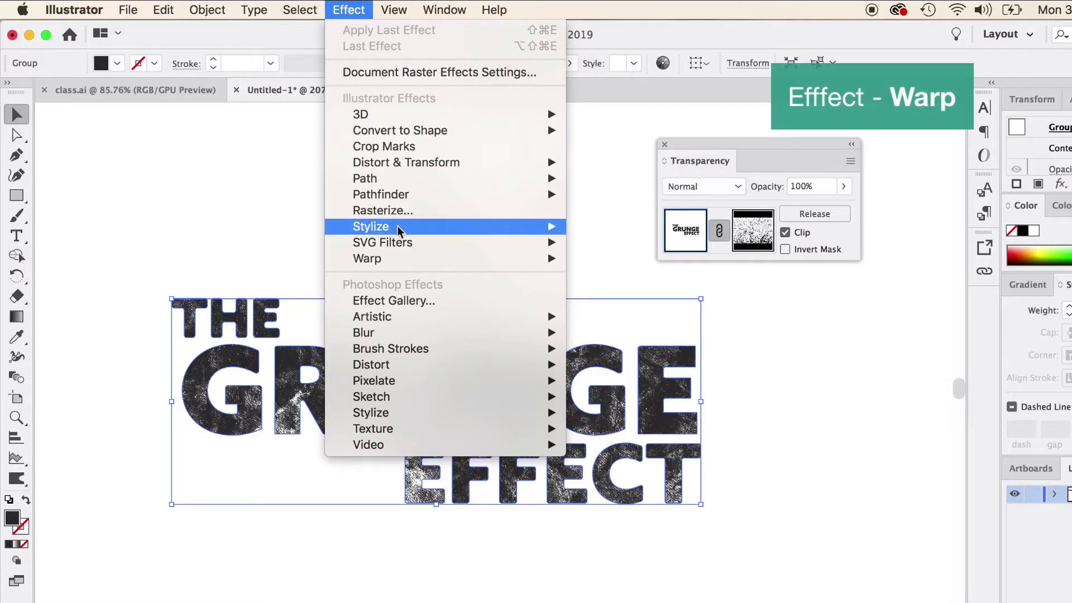
mouse_move(401, 259)
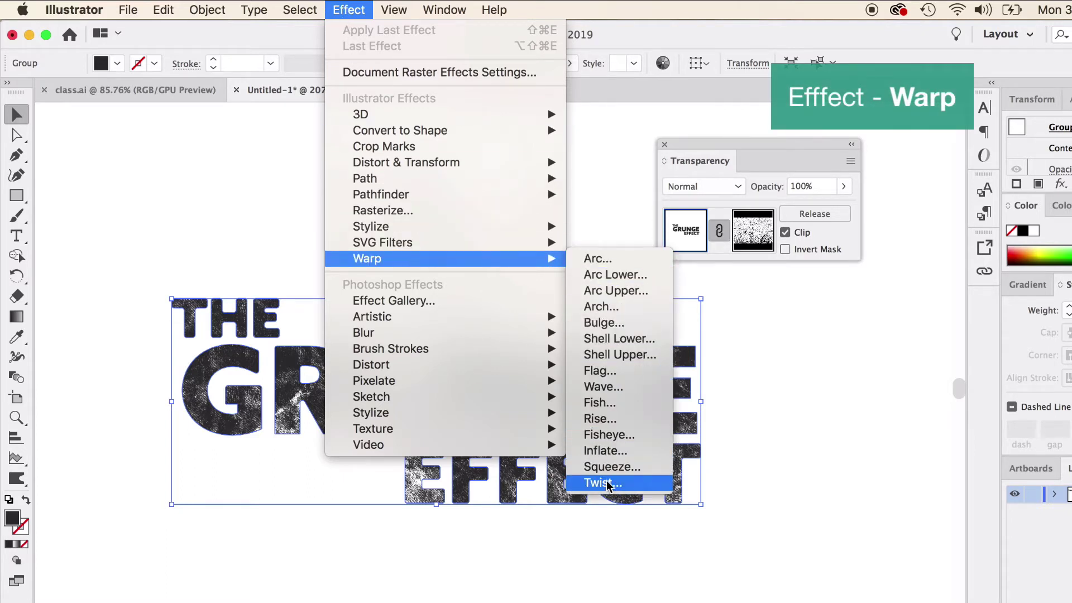
click(613, 386)
drag(760, 285, 812, 349)
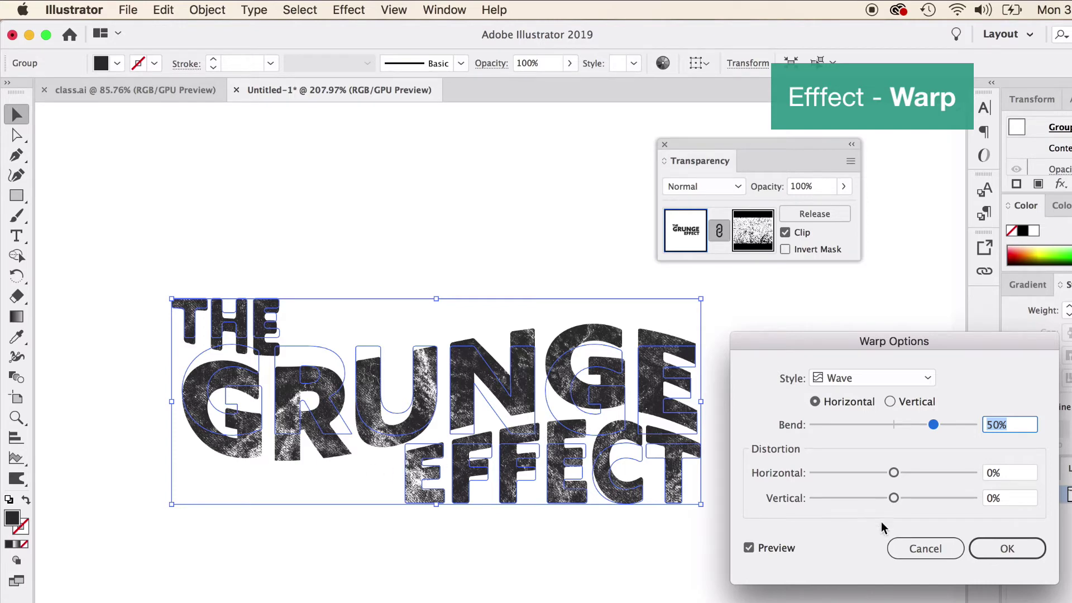
click(899, 541)
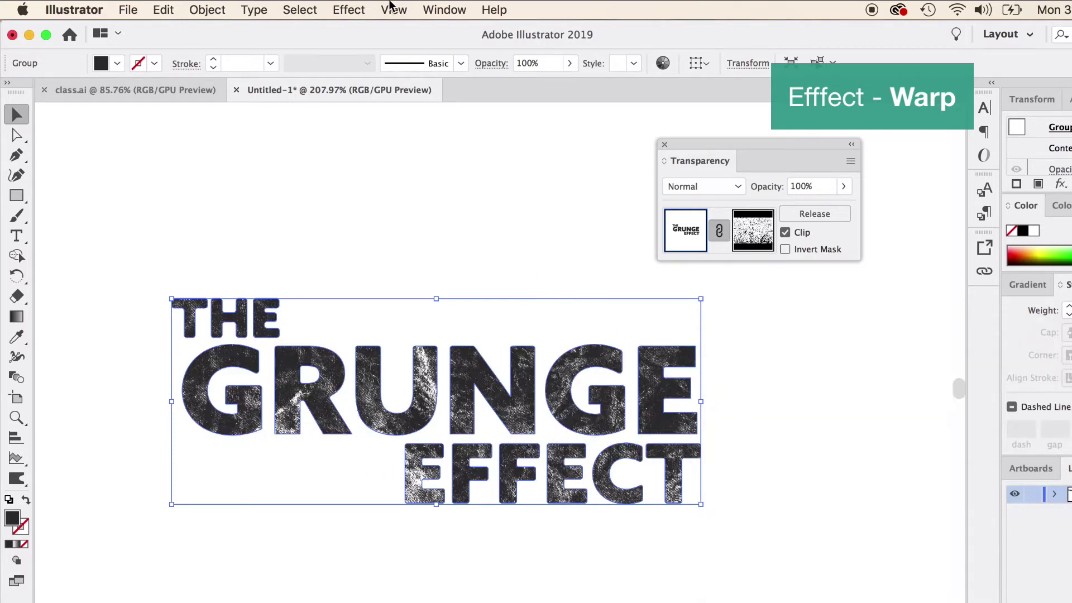
Step: Apply a Flag warp effect with a 10% horizontal bend to the masked lettering and clear the selection
click(392, 8)
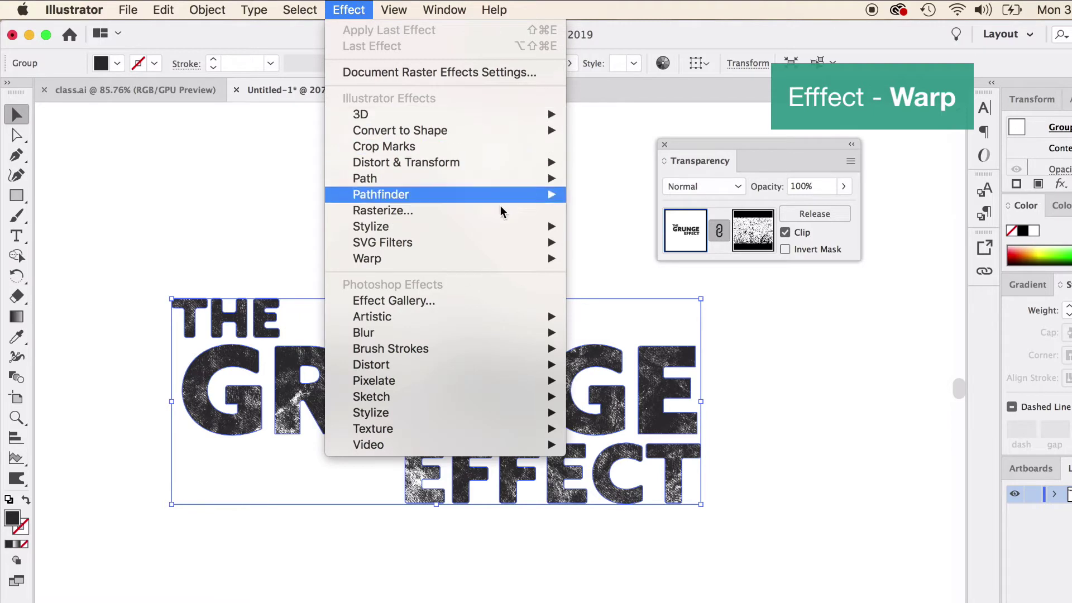
mouse_move(505, 258)
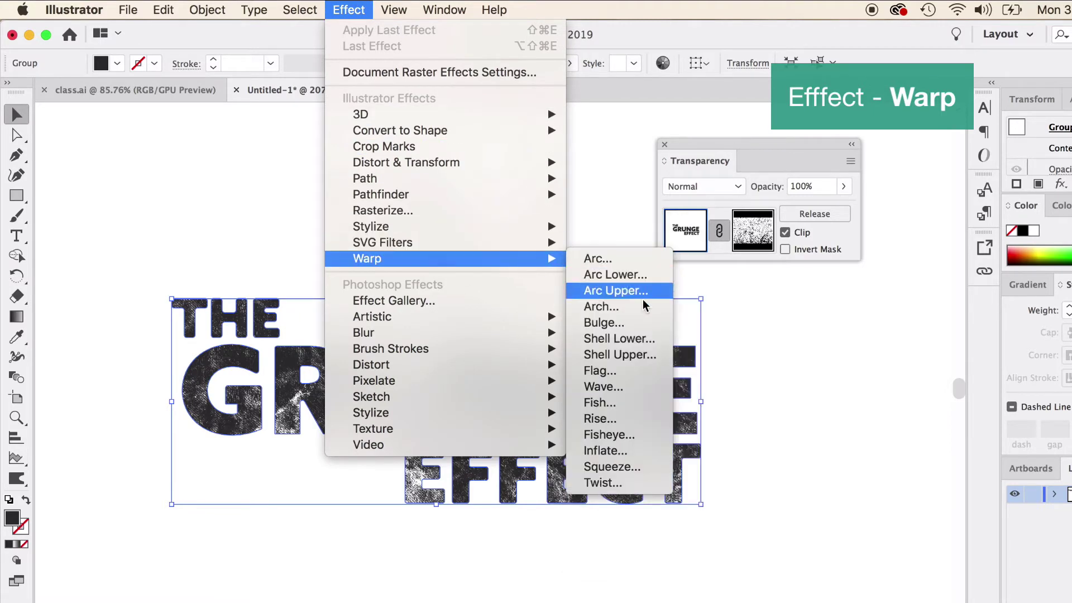
click(631, 362)
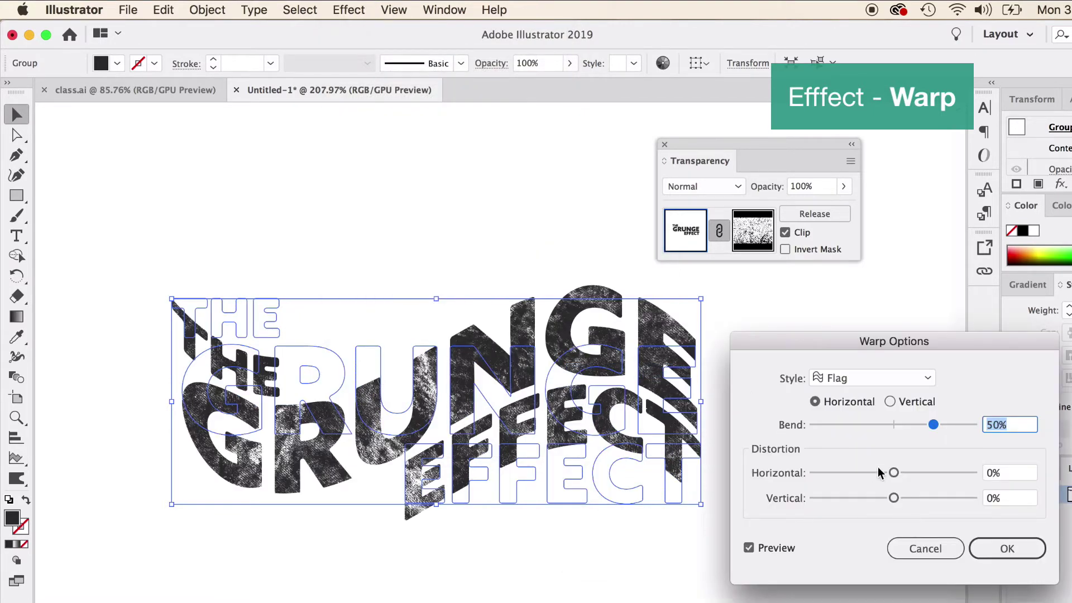
drag(933, 426, 902, 431)
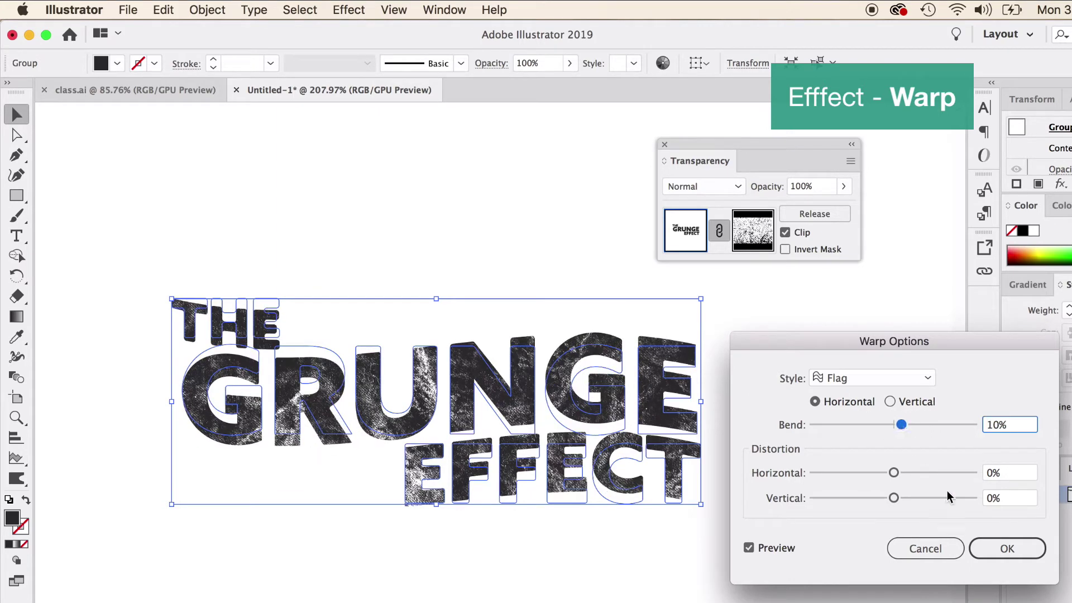
click(1002, 549)
click(884, 509)
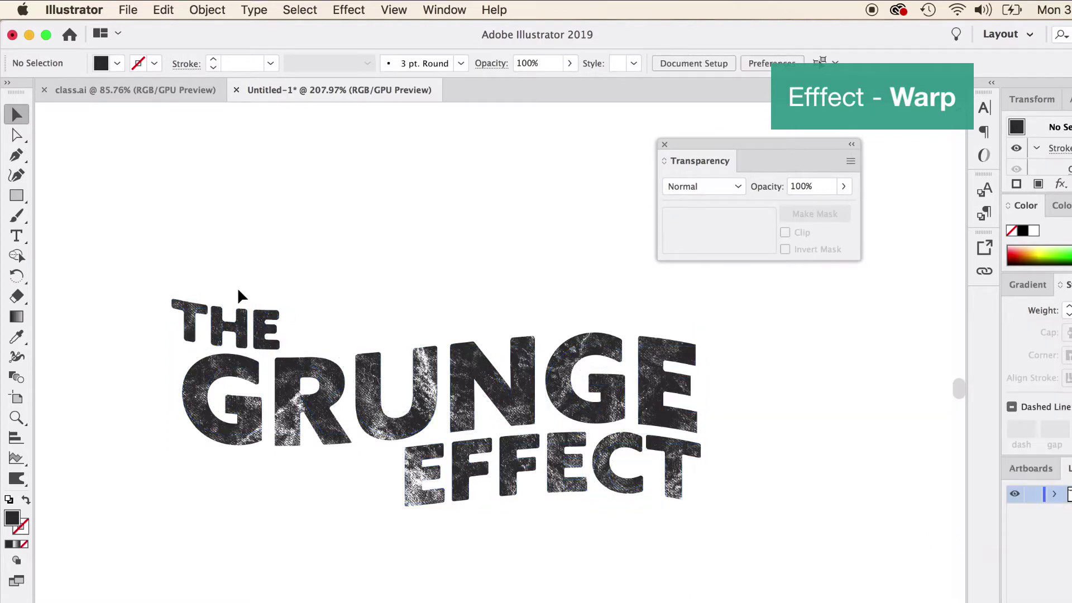
Step: Draw a large rectangle covering the whole lettering and fill it with bright yellow
click(8, 195)
mouse_move(75, 170)
mouse_down()
mouse_move(921, 601)
mouse_move(889, 602)
mouse_up()
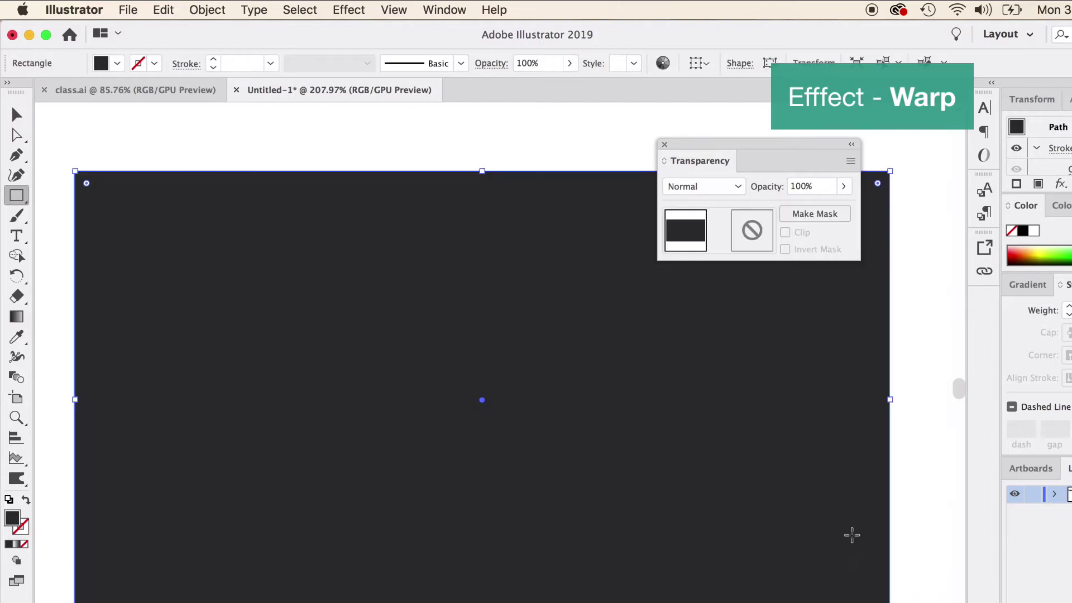
click(1035, 247)
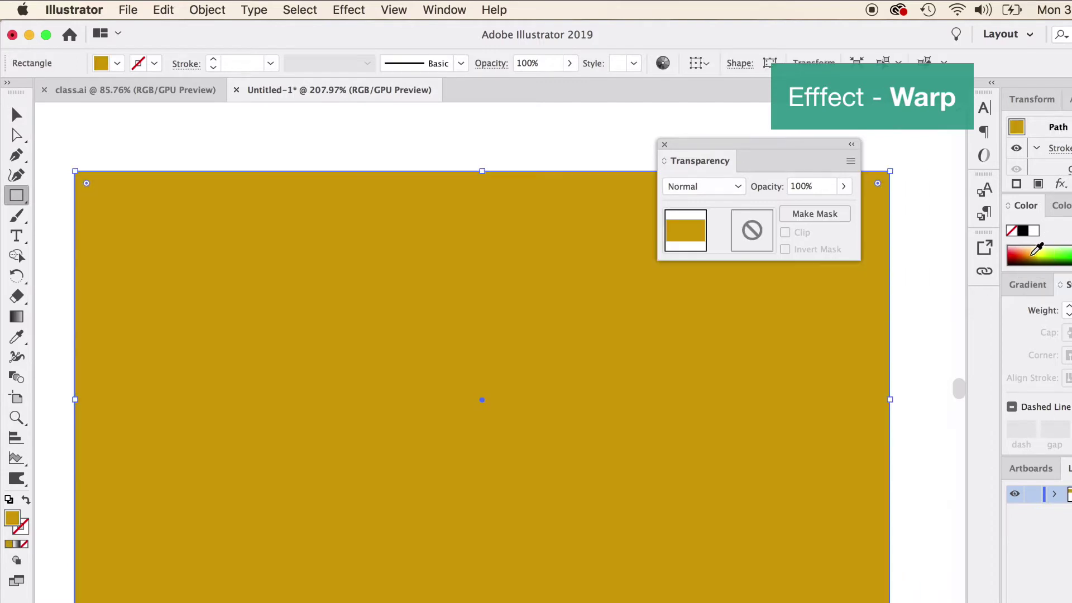
click(1034, 252)
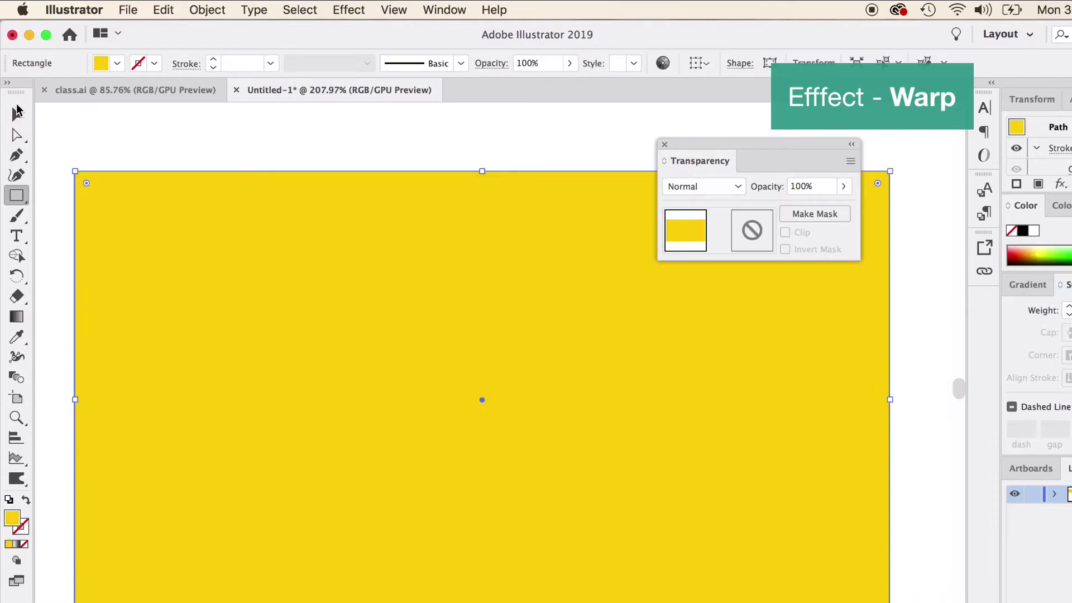
Step: Send the yellow rectangle to the back so it forms a background behind the lettering
click(17, 114)
right_click(324, 302)
mouse_move(413, 555)
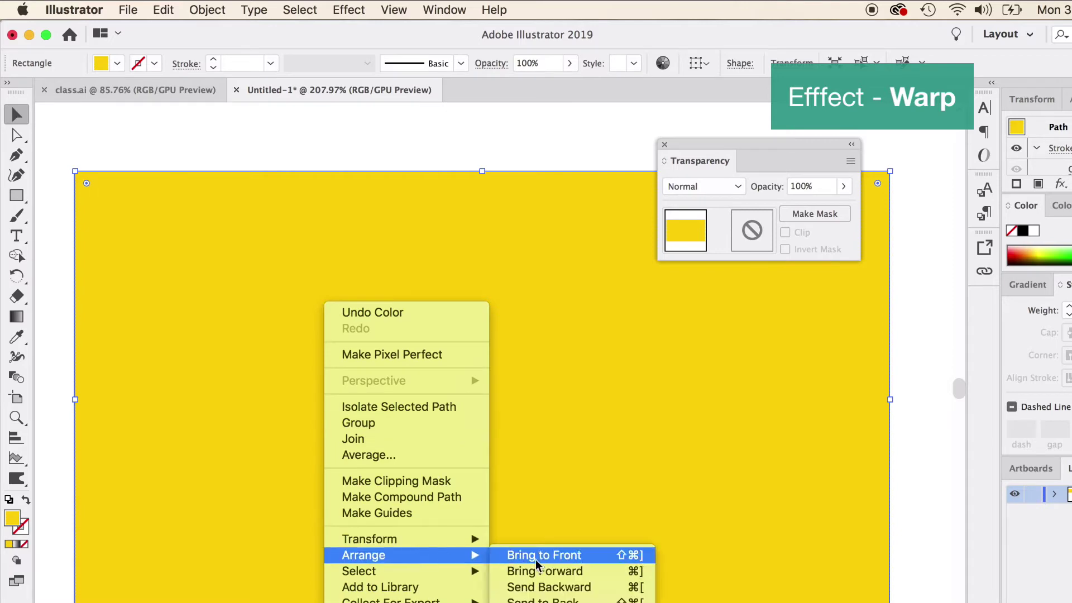
click(554, 600)
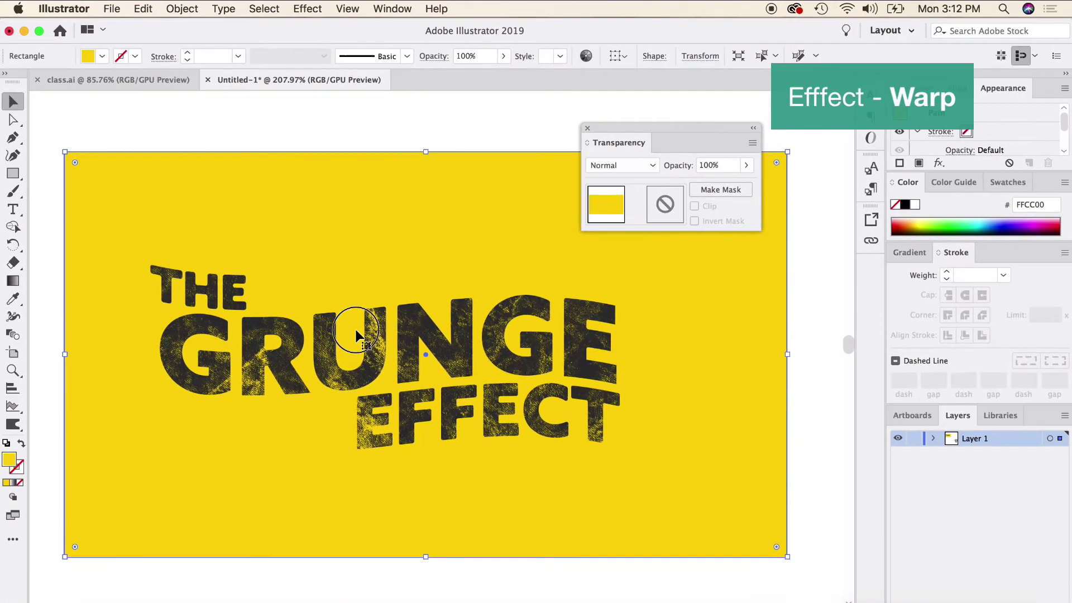
Step: Reposition the grunge texture inside the lettering's opacity mask, and fill the lettering itself with dark blue
click(385, 339)
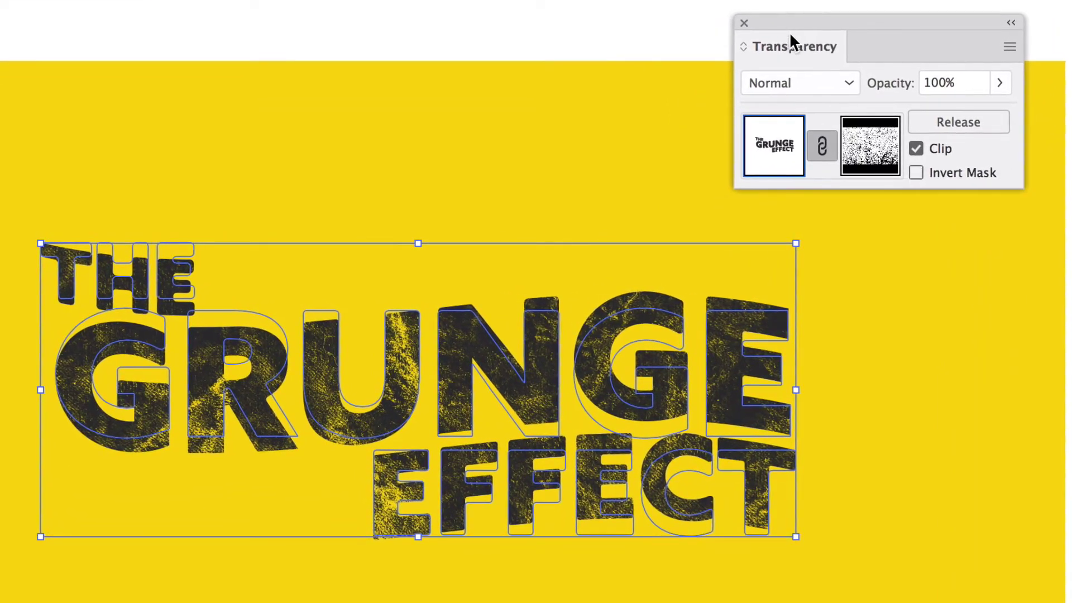
click(877, 157)
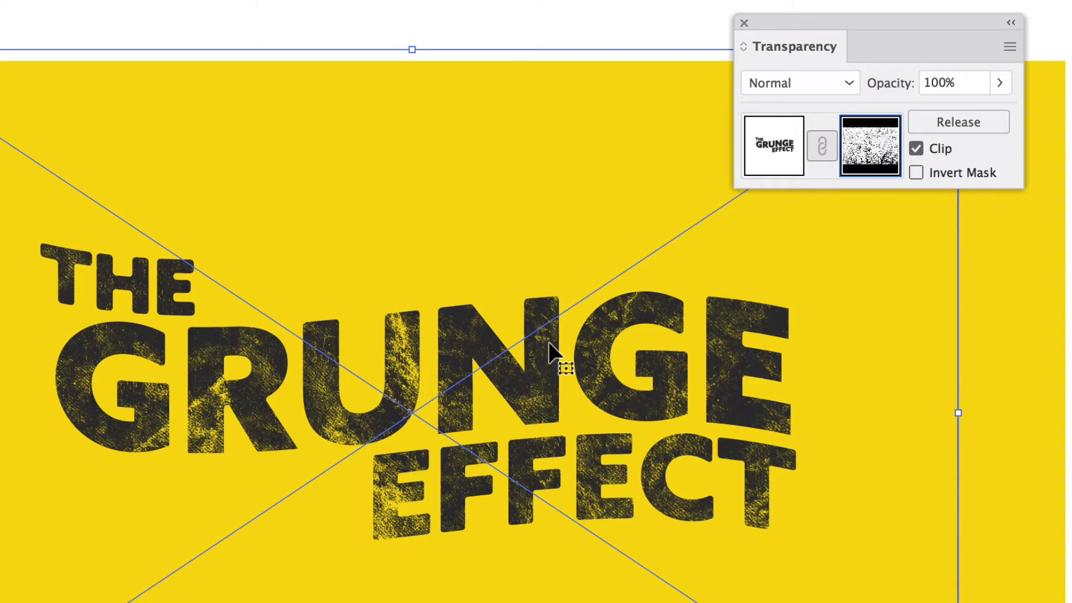
drag(548, 316, 678, 380)
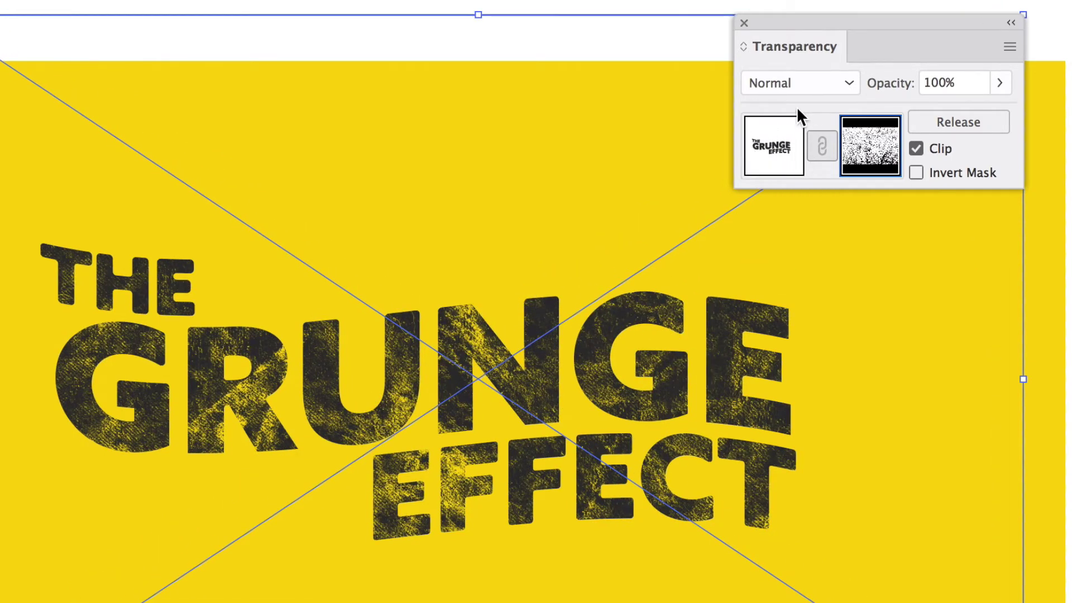
click(772, 145)
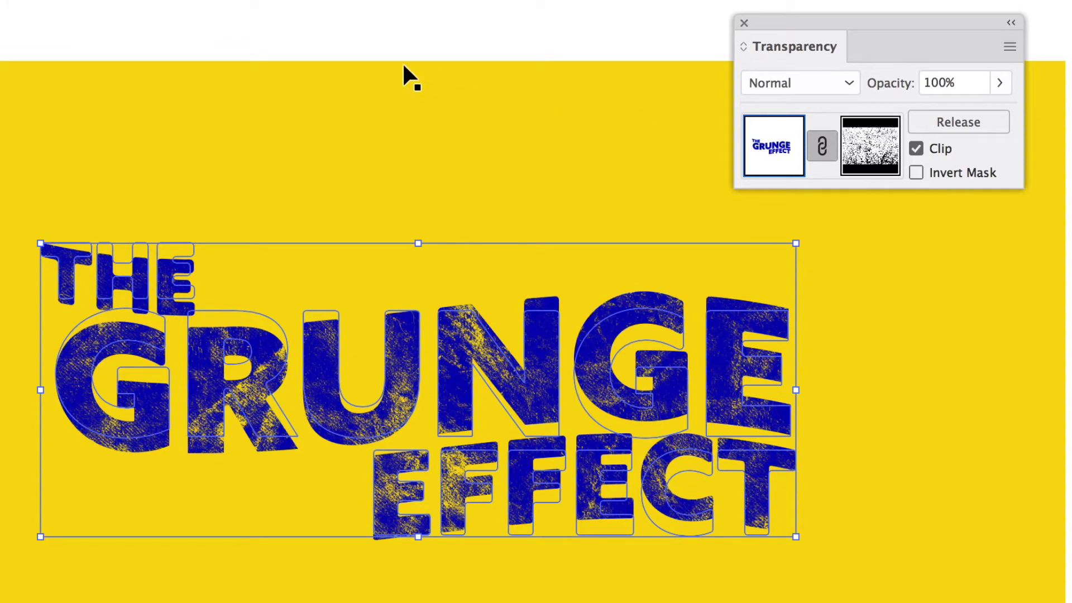
Step: Change the yellow background rectangle to orange with a hue of 38° and clear the selection
click(346, 104)
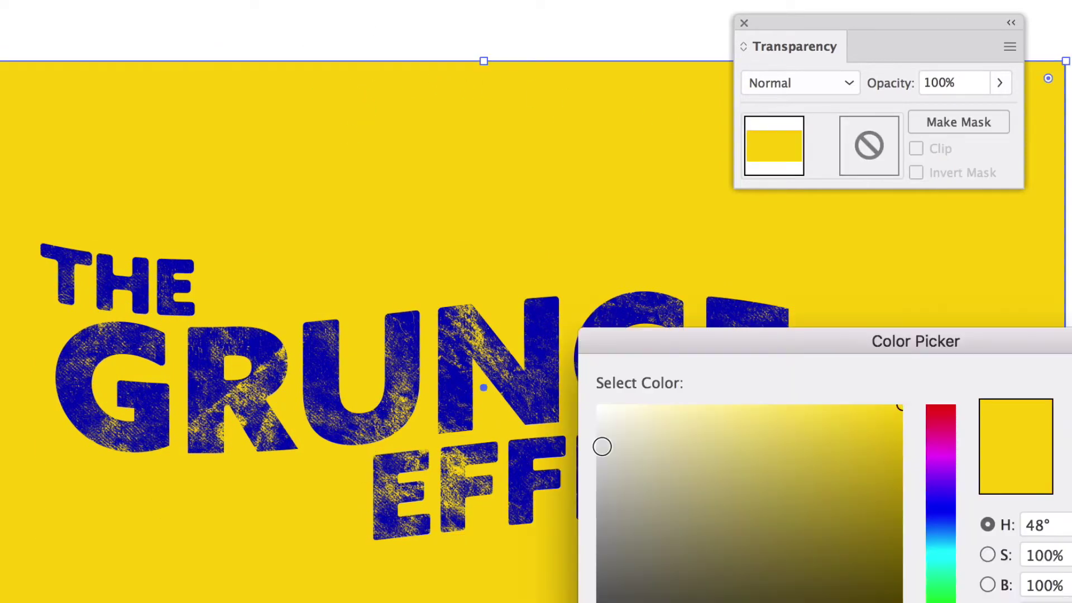
drag(898, 446, 901, 406)
text(38)
key(Return)
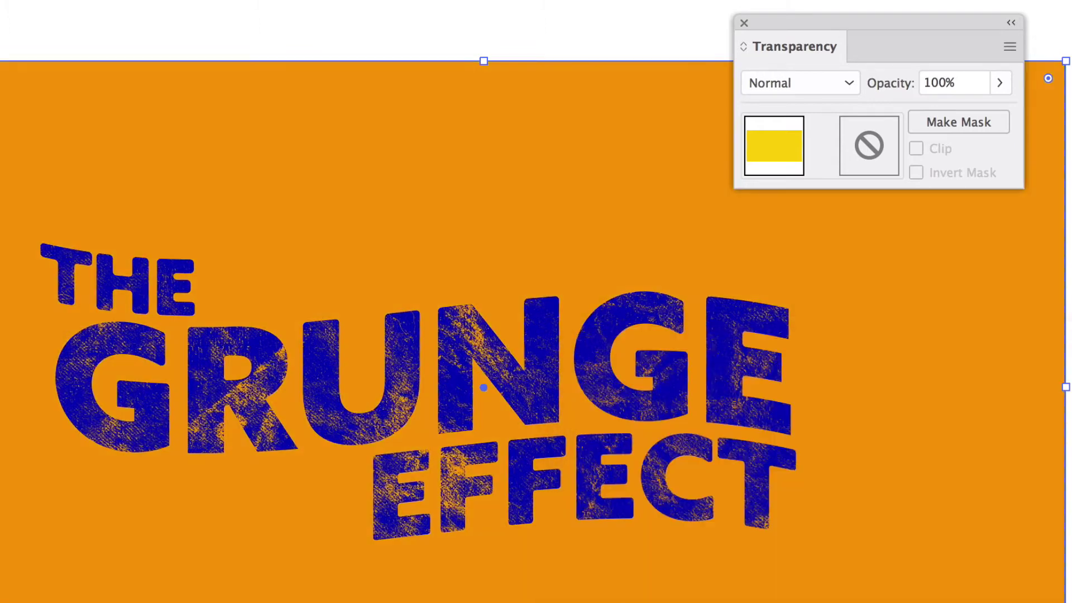
key(super+shift+a)
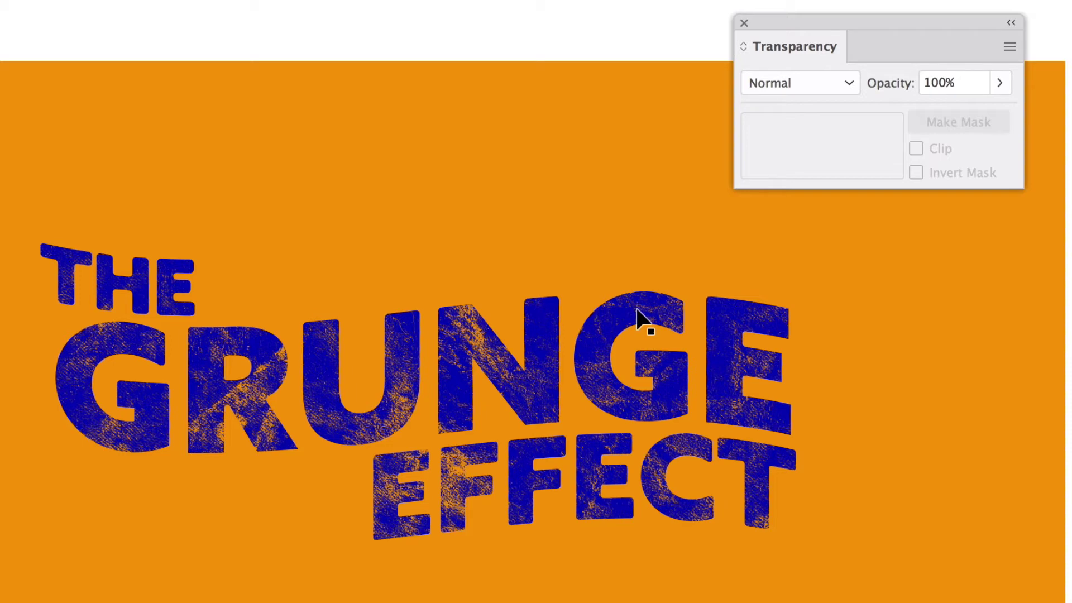
mouse_move(362, 177)
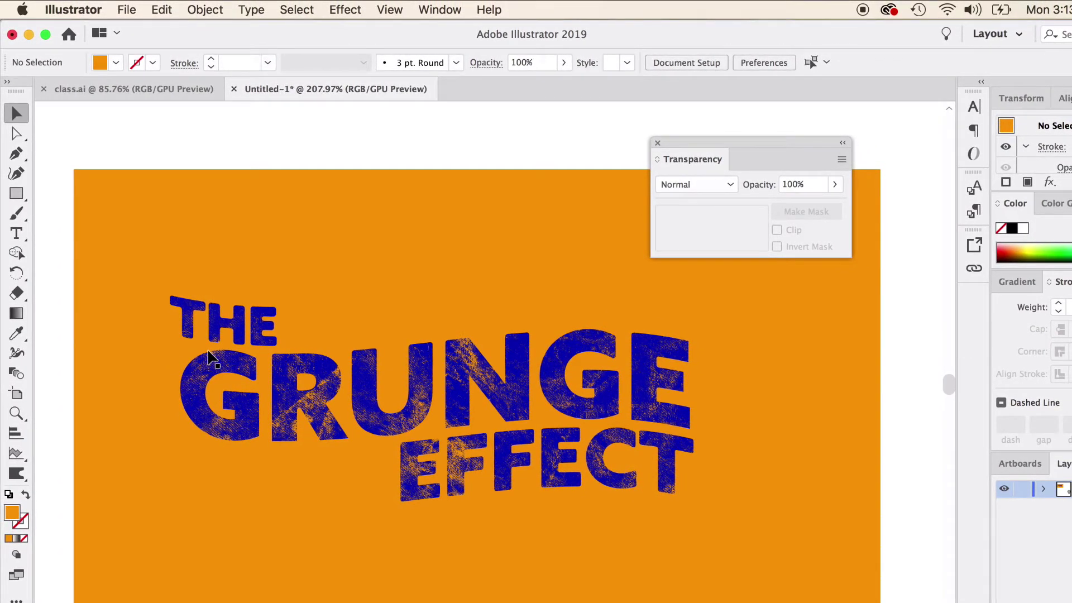
click(333, 420)
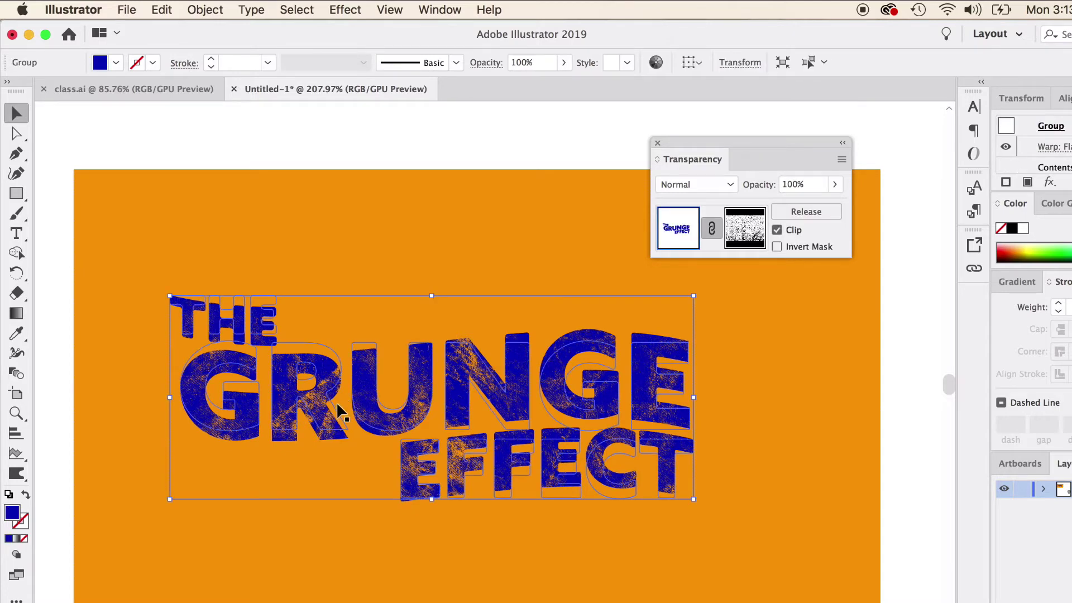
click(345, 9)
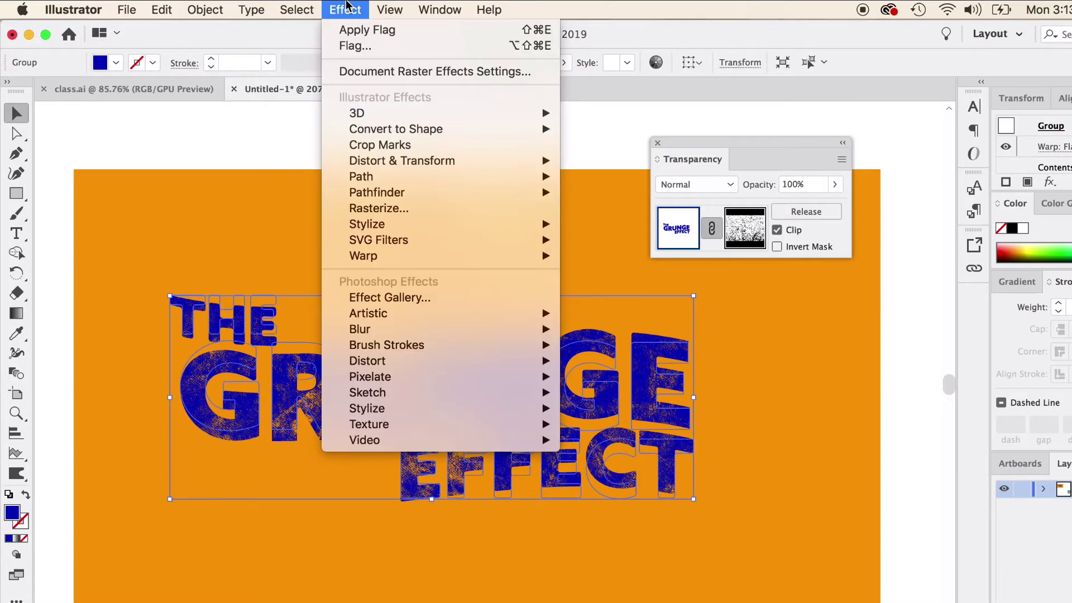
click(346, 10)
click(322, 145)
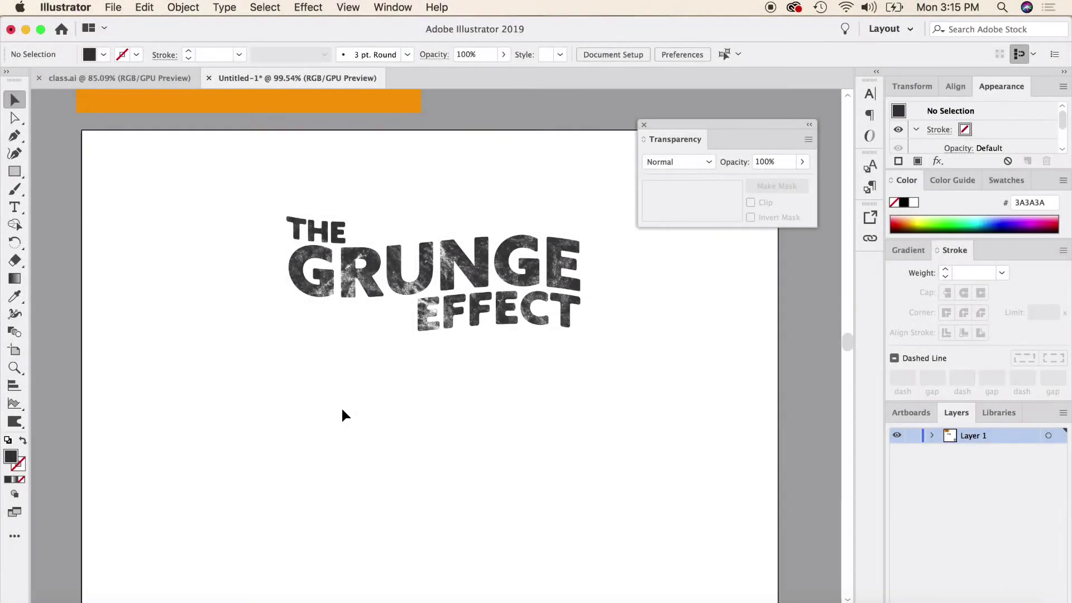
Step: Clear the selection and examine the dark, flag-warped grunge lettering up close on the white artboard
scroll(350, 431, down, 3)
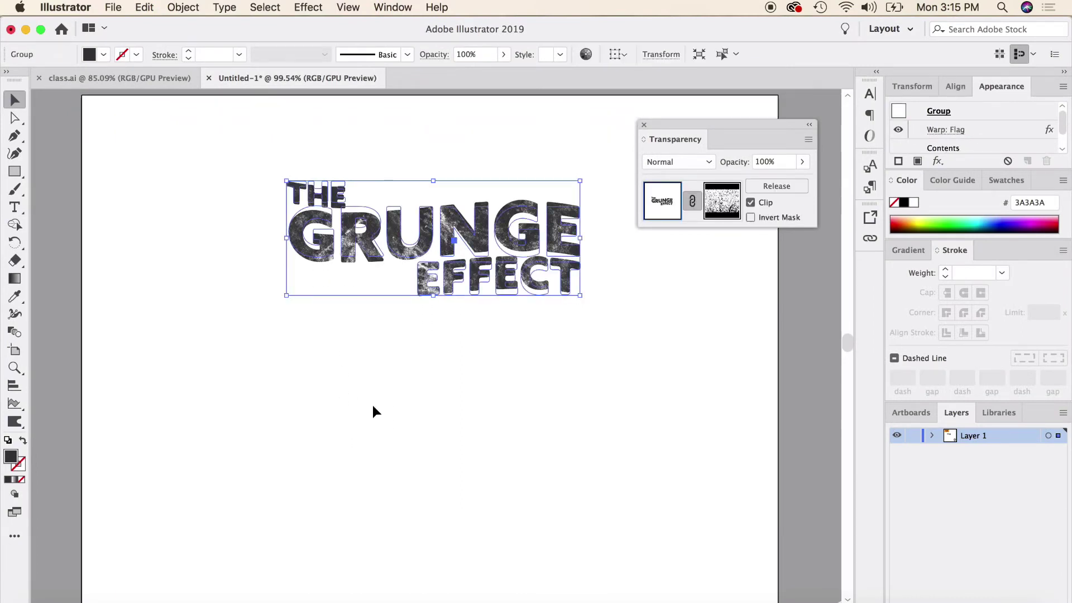
click(373, 406)
scroll(370, 395, up, 5)
scroll(385, 367, up, 3)
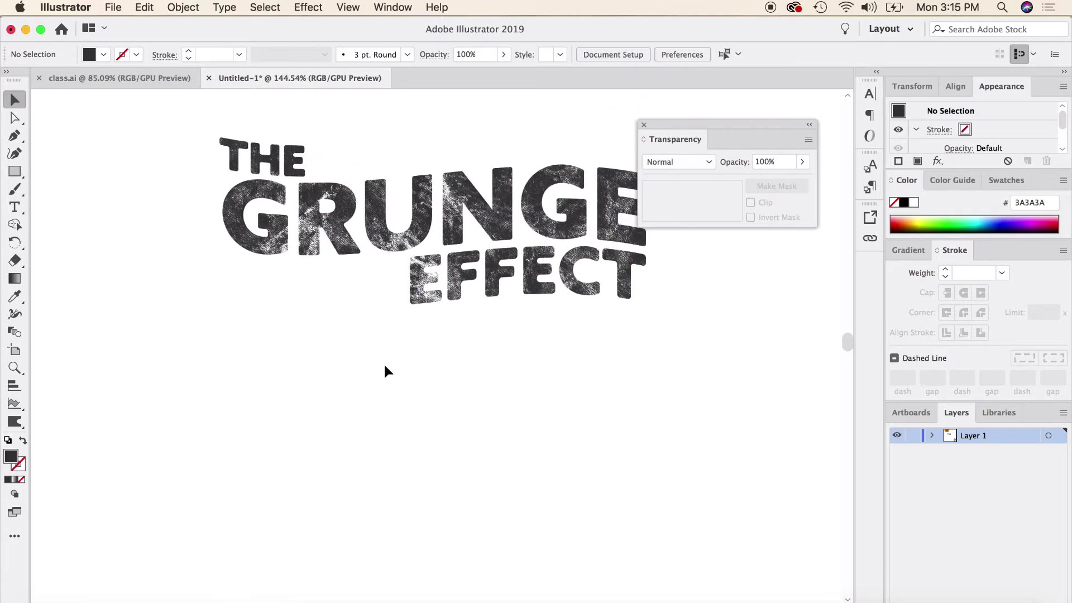
scroll(383, 364, up, 1)
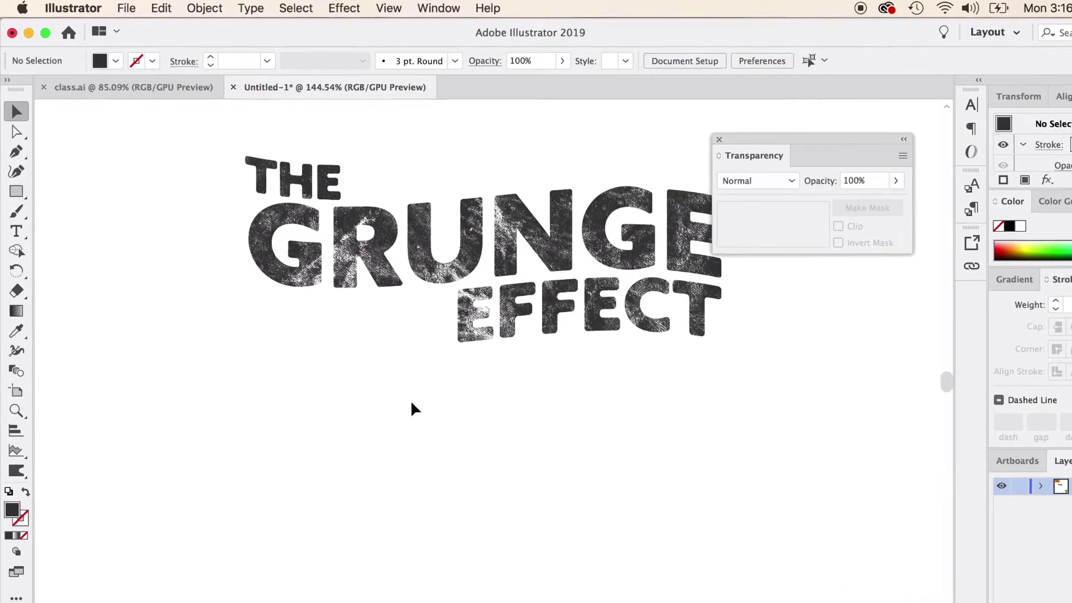
Step: Draw a dense freehand zigzag scribble with the Pencil tool in the empty area below the grunge lettering
scroll(385, 498, down, 4)
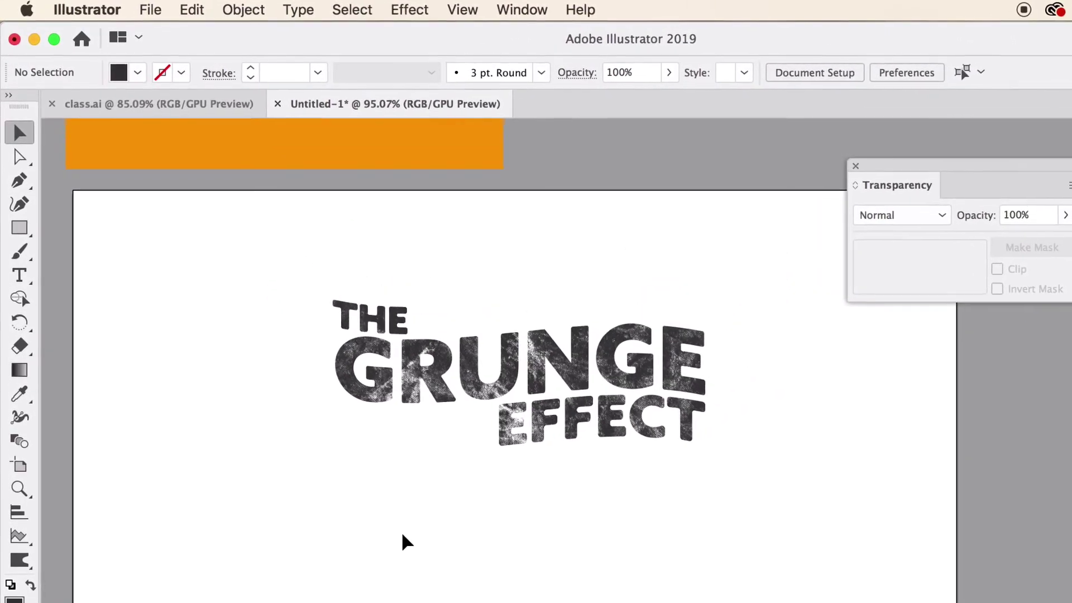
scroll(389, 542, down, 4)
scroll(424, 592, down, 4)
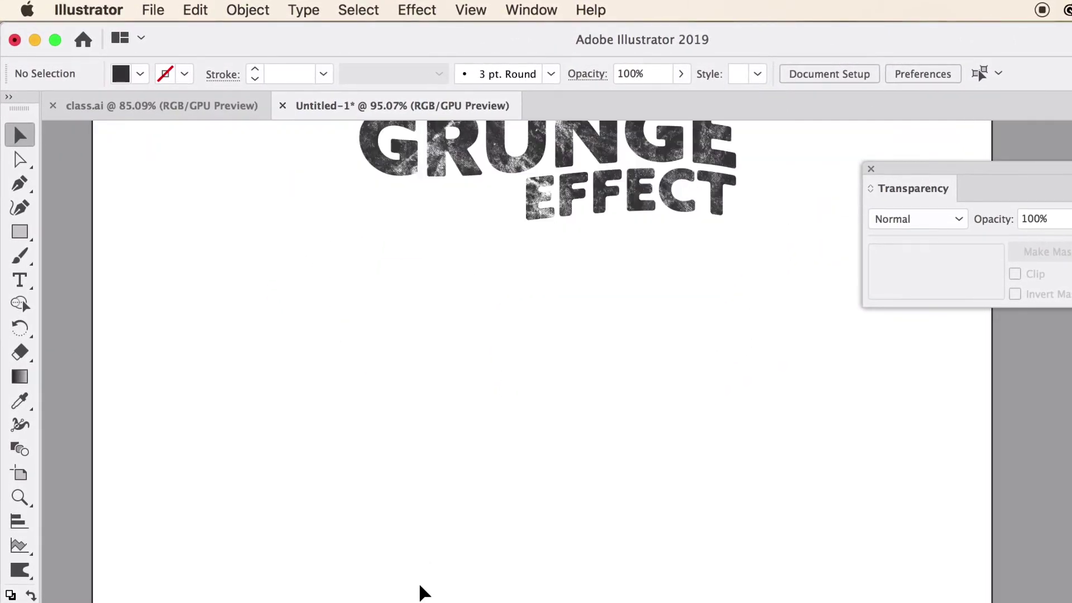
scroll(425, 594, up, 2)
scroll(433, 563, down, 2)
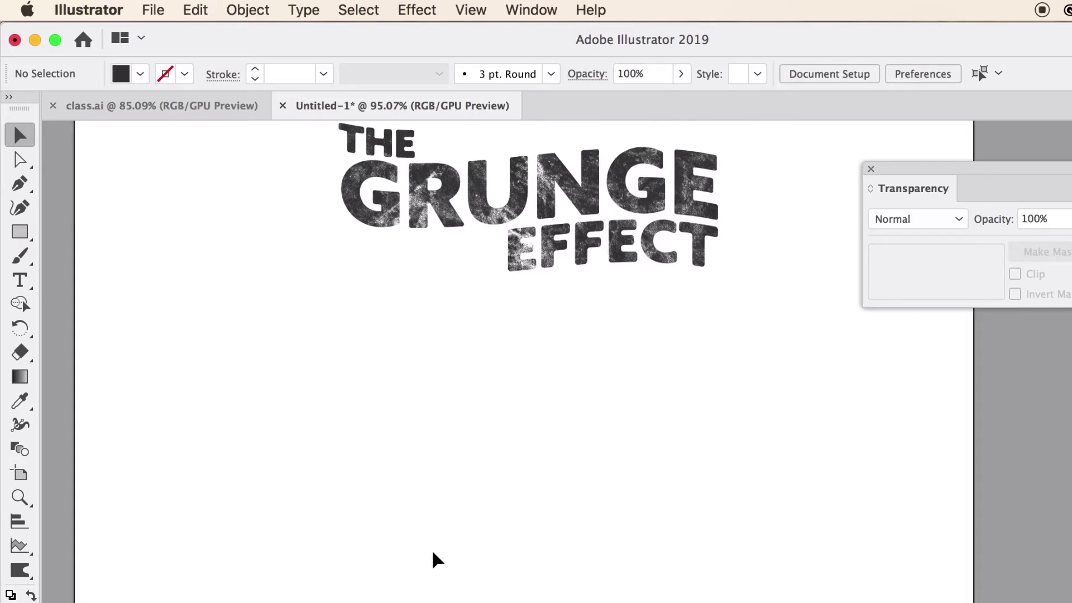
click(20, 256)
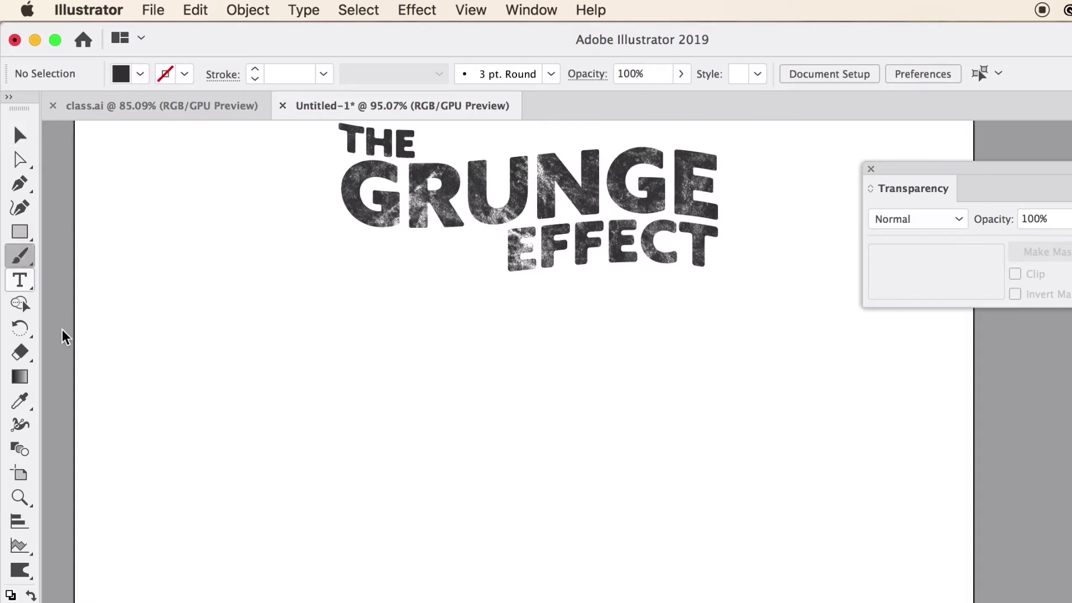
mouse_move(19, 256)
mouse_down()
mouse_move(115, 262)
mouse_move(107, 305)
mouse_up()
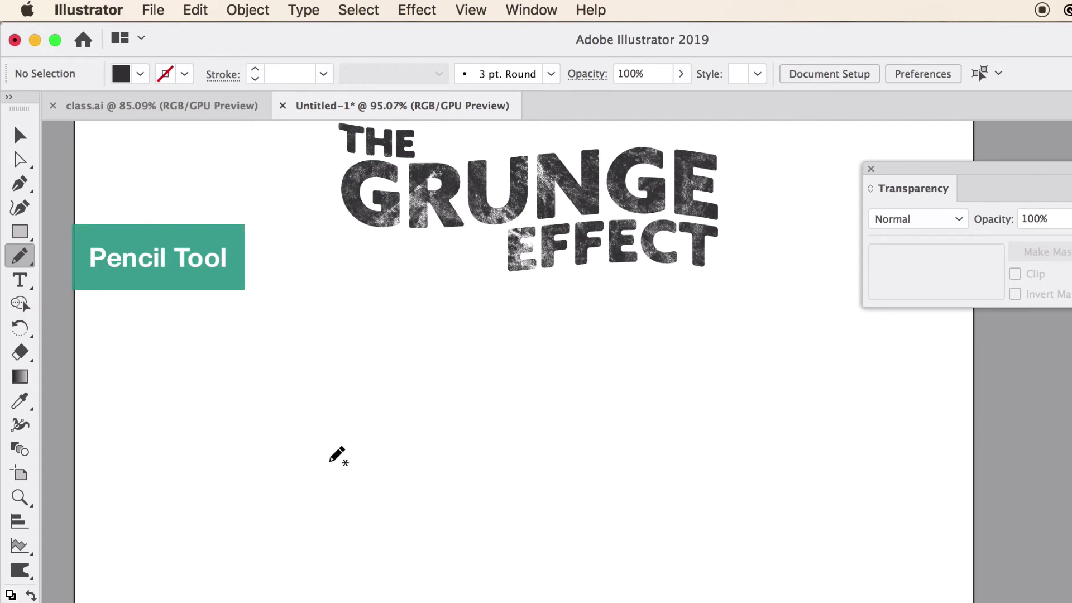
mouse_move(330, 461)
mouse_down()
mouse_move(382, 385)
mouse_move(368, 479)
mouse_move(318, 450)
mouse_move(434, 430)
mouse_move(388, 454)
mouse_move(435, 432)
mouse_move(448, 469)
mouse_move(496, 414)
mouse_move(500, 457)
mouse_move(535, 444)
mouse_move(552, 417)
mouse_move(550, 463)
mouse_move(606, 381)
mouse_move(583, 452)
mouse_move(558, 484)
mouse_move(664, 453)
mouse_move(583, 528)
mouse_move(578, 494)
mouse_move(440, 528)
mouse_move(535, 534)
mouse_move(512, 493)
mouse_move(478, 534)
mouse_move(472, 513)
mouse_move(408, 505)
mouse_move(532, 476)
mouse_move(465, 485)
mouse_move(483, 462)
mouse_move(322, 555)
mouse_move(349, 502)
mouse_move(364, 489)
mouse_move(364, 574)
mouse_move(365, 492)
mouse_move(273, 538)
mouse_move(244, 525)
mouse_move(296, 431)
mouse_move(322, 410)
mouse_move(288, 385)
mouse_move(421, 356)
mouse_move(423, 384)
mouse_move(372, 419)
mouse_move(448, 368)
mouse_move(528, 361)
mouse_move(515, 377)
mouse_move(515, 420)
mouse_move(621, 325)
mouse_move(684, 339)
mouse_move(677, 404)
mouse_move(633, 497)
mouse_move(642, 497)
mouse_move(608, 542)
mouse_up()
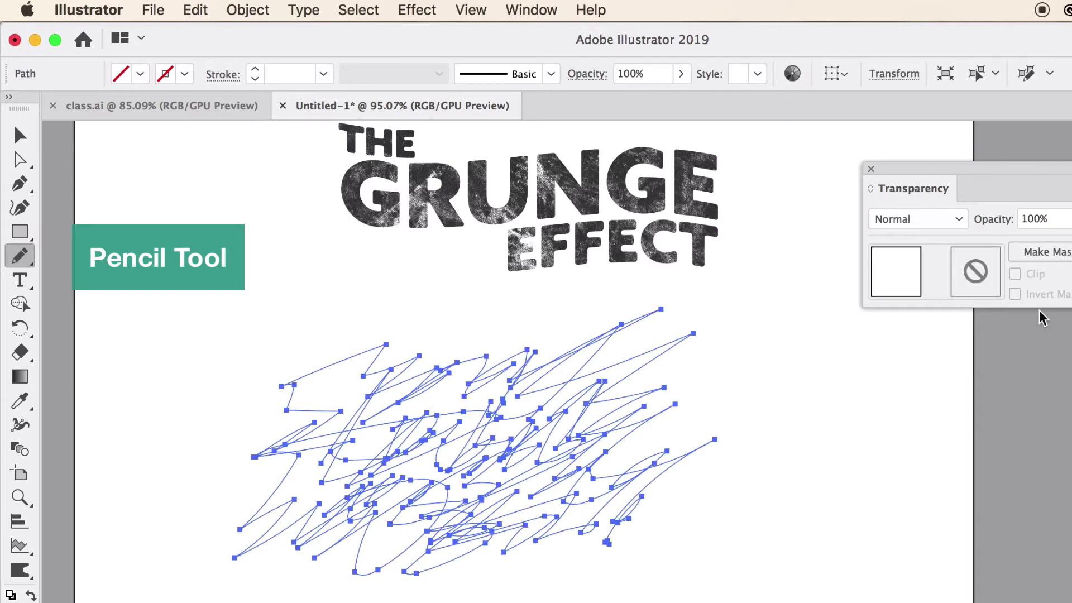
Step: Give the scribble a black stroke with no fill and clear the selection
key(comma)
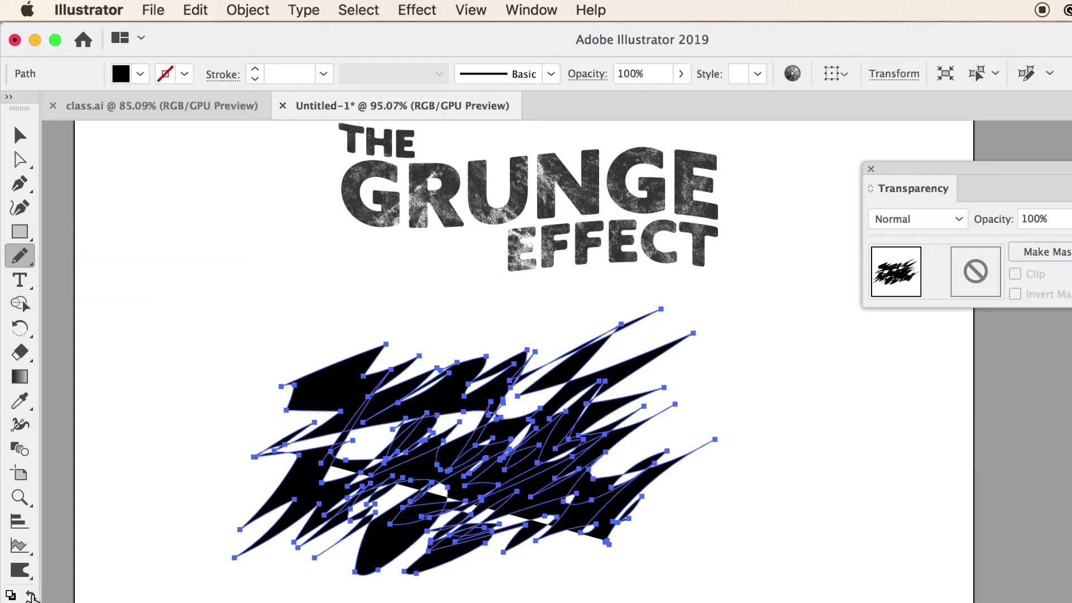
click(31, 595)
click(20, 134)
click(427, 491)
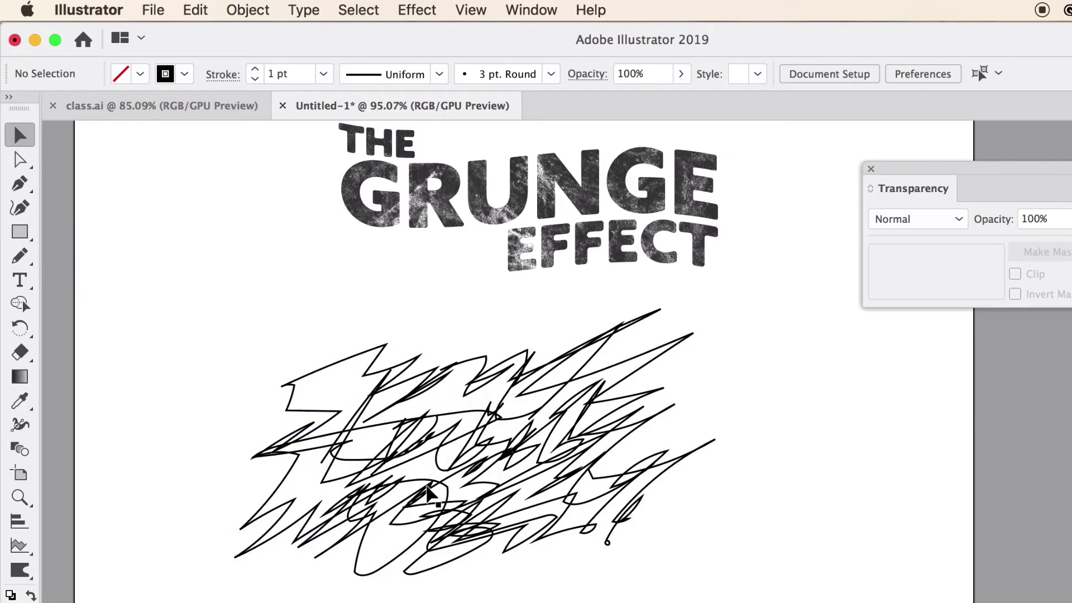
Step: Thin the scribble's stroke weight to 0.25 pt and deselect it
scroll(472, 507, up, 3)
click(485, 449)
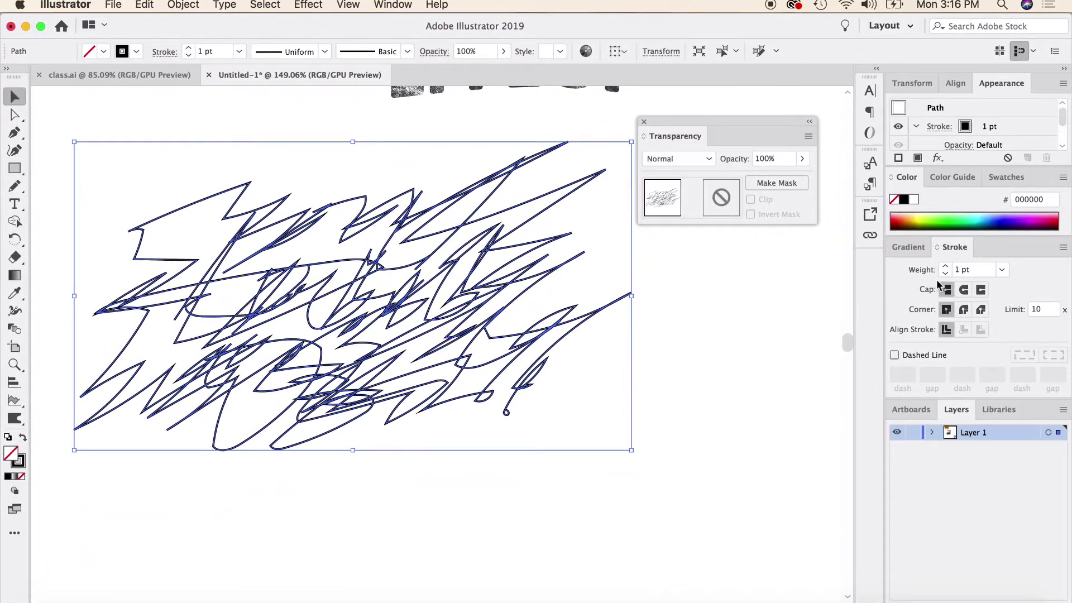
click(945, 274)
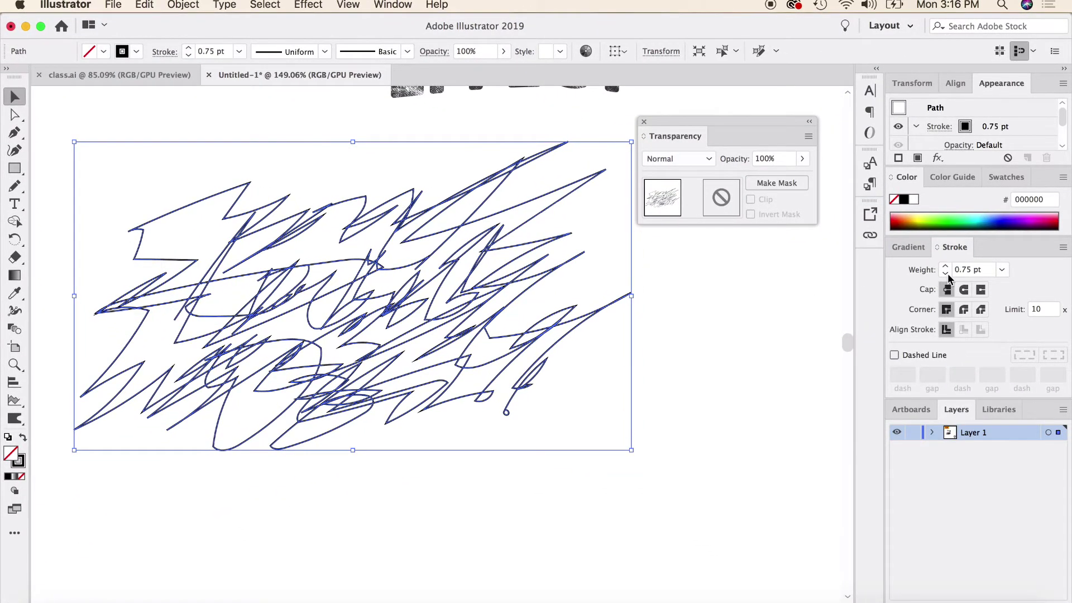
click(945, 274)
click(945, 274)
click(751, 310)
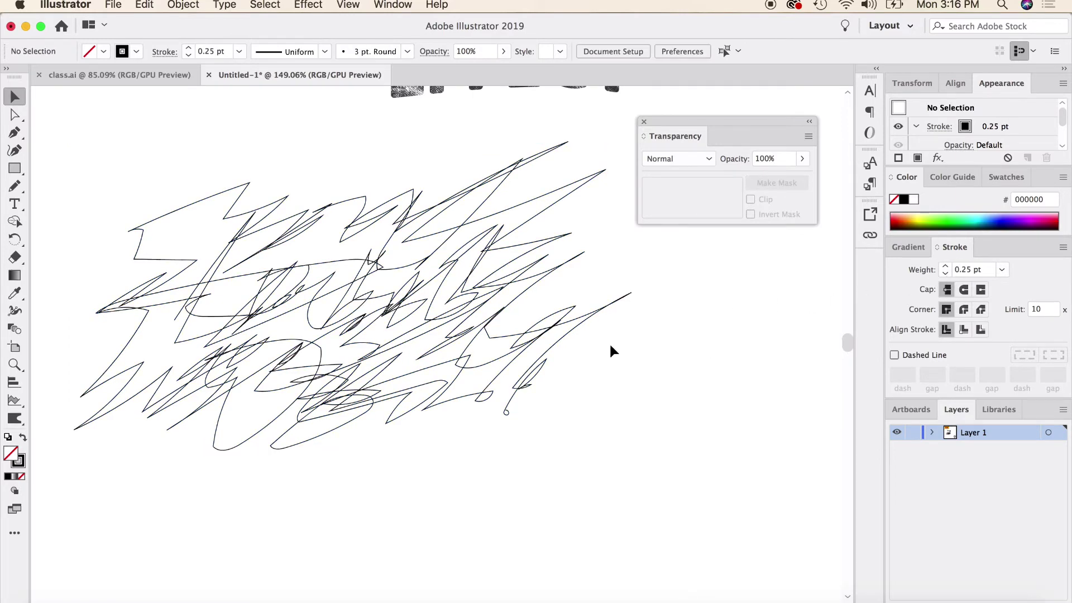
Step: Try the Pucker & Bloat effect on the scribble with a bloat of 106% in preview
click(427, 289)
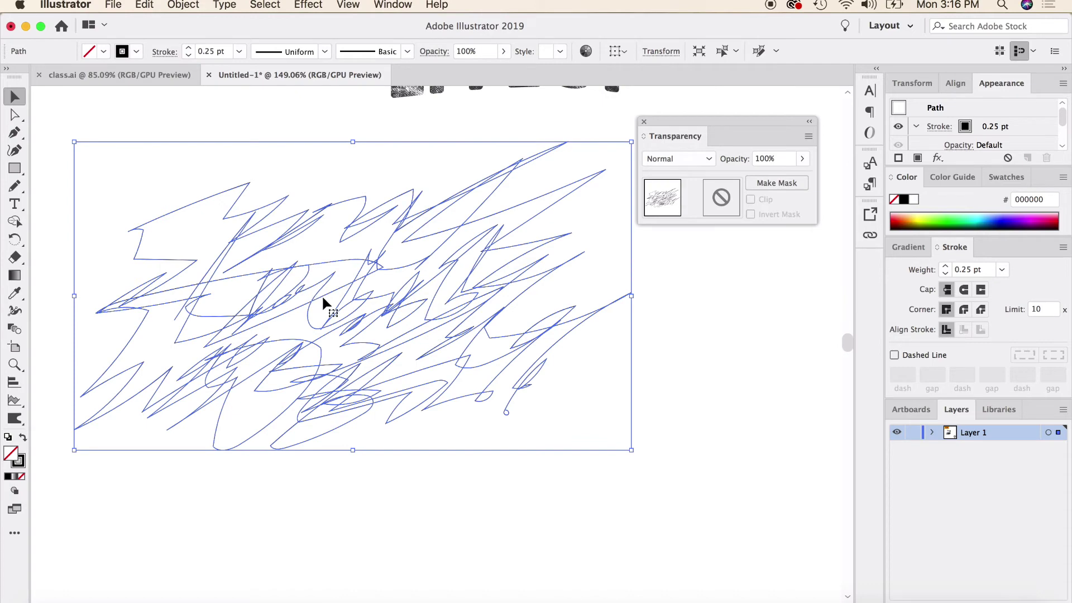
click(314, 4)
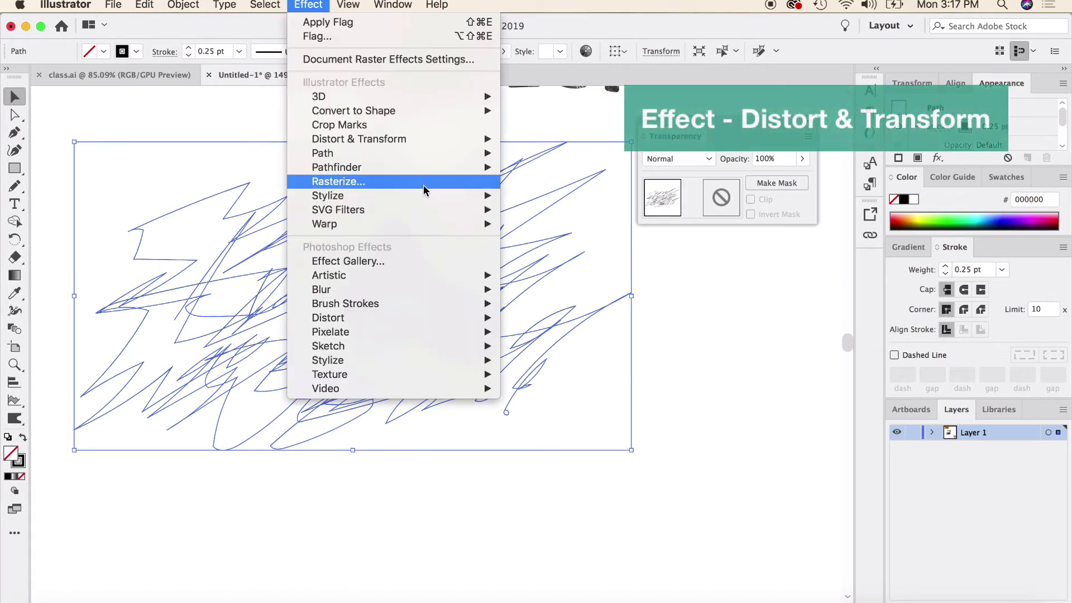
mouse_move(427, 215)
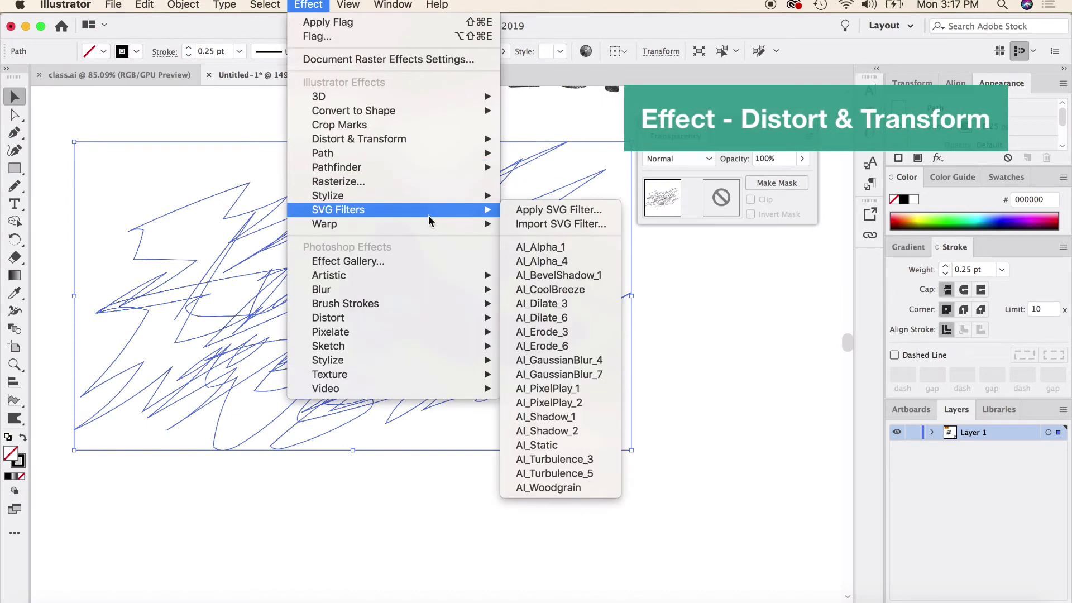
mouse_move(422, 140)
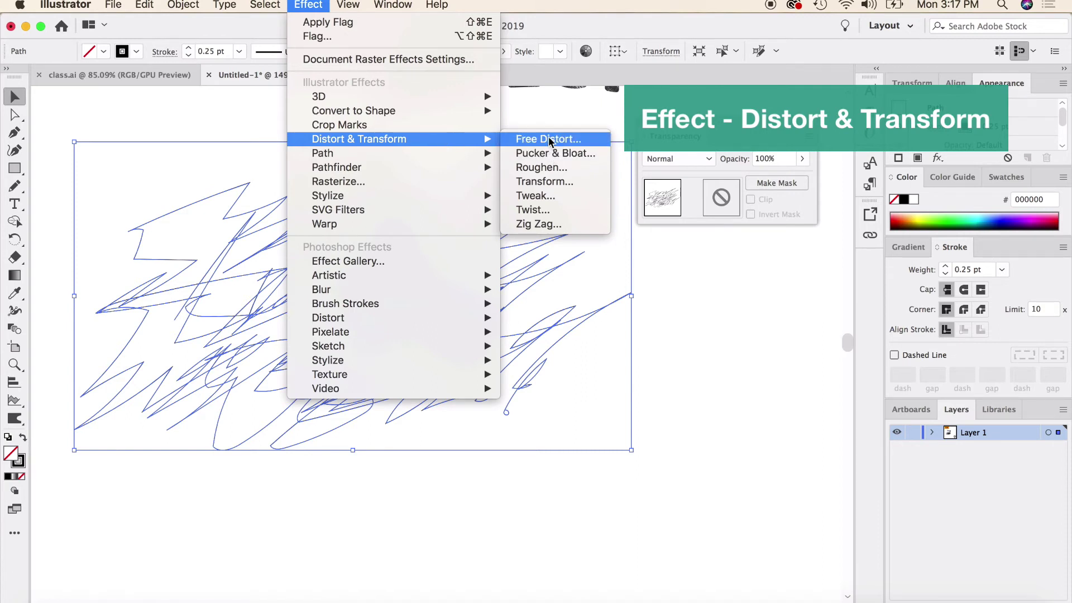
click(553, 154)
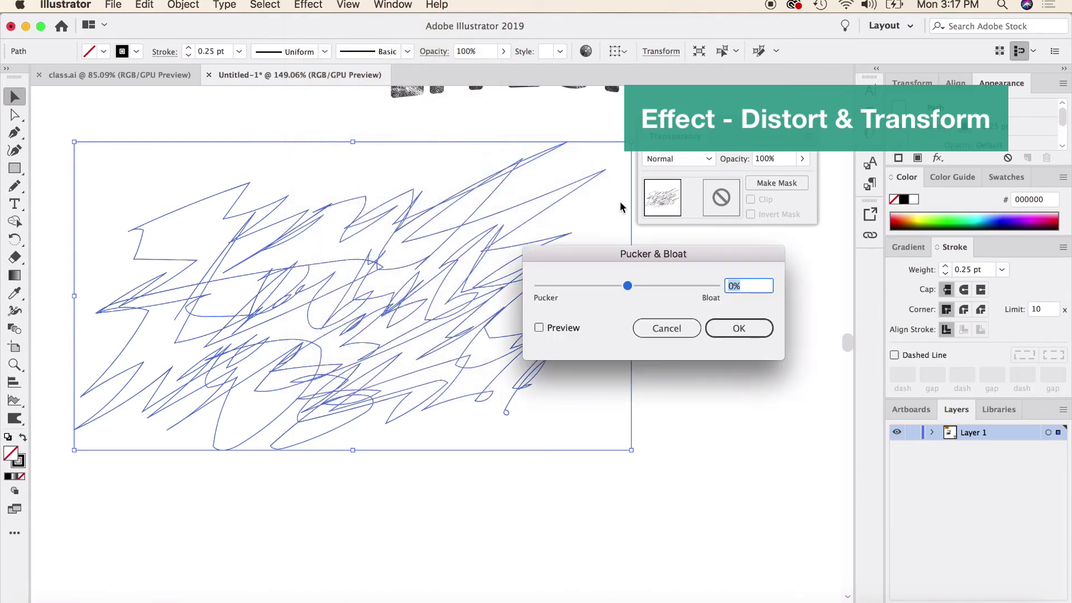
click(539, 328)
drag(627, 286, 674, 286)
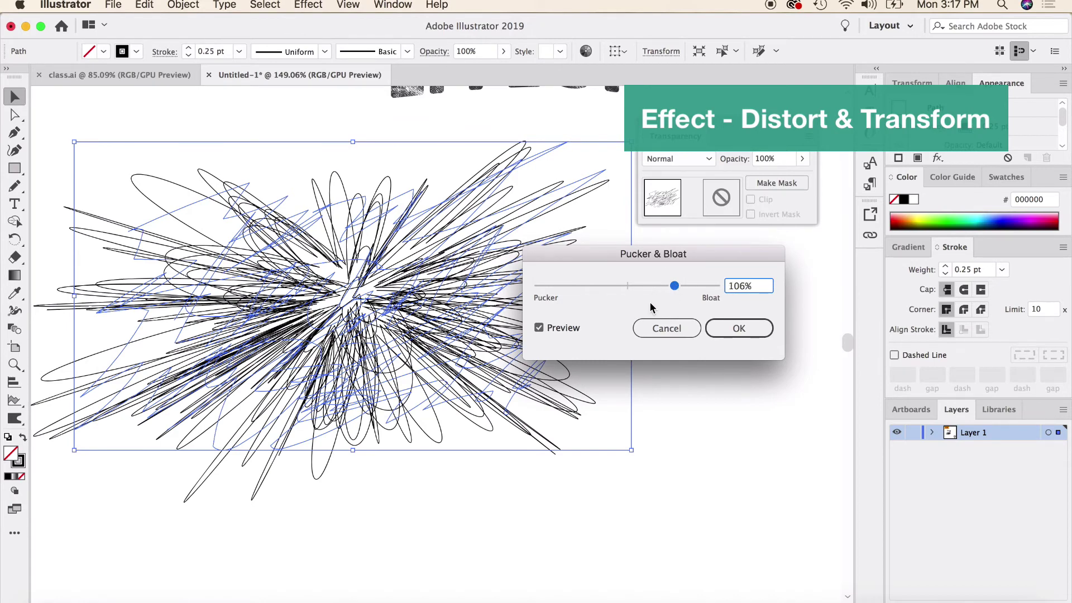
click(656, 333)
Step: Start a Roughen effect on the scribble with preview enabled and a relative size of 20%
click(308, 4)
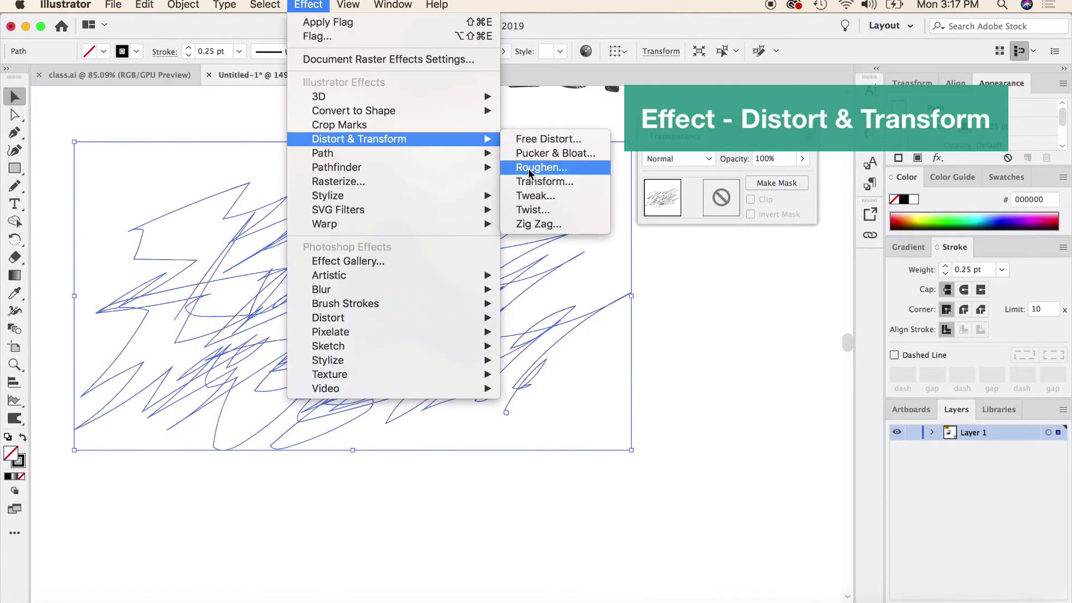
click(528, 168)
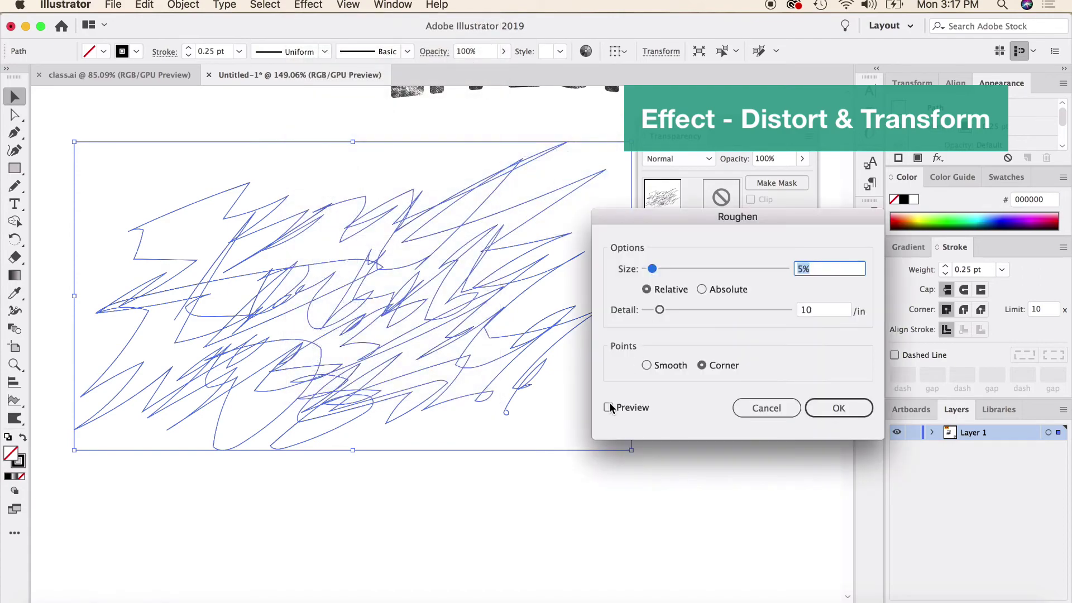
click(608, 408)
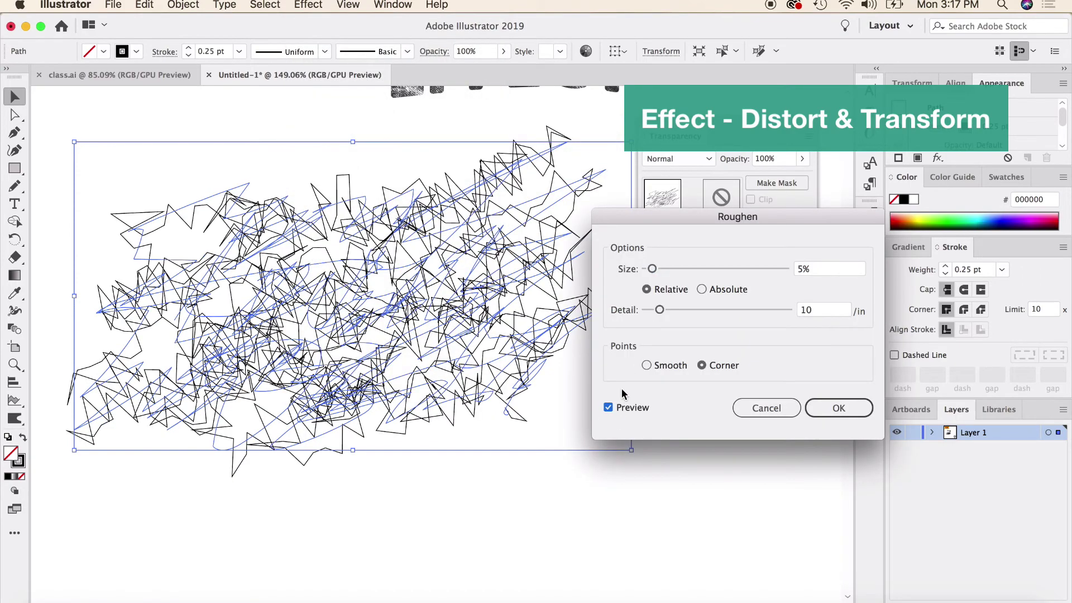
click(678, 269)
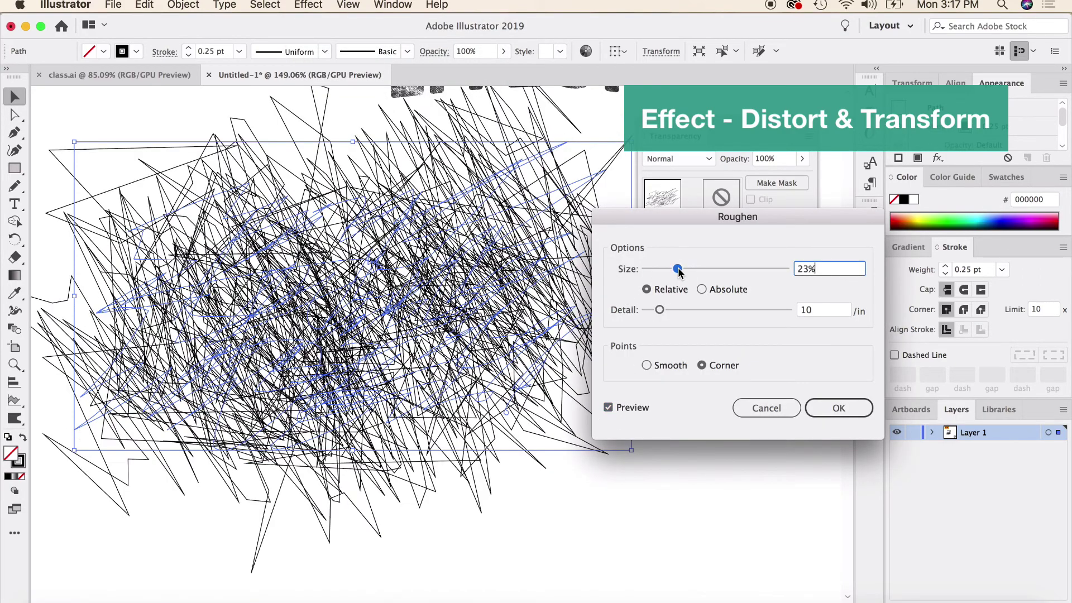
click(721, 269)
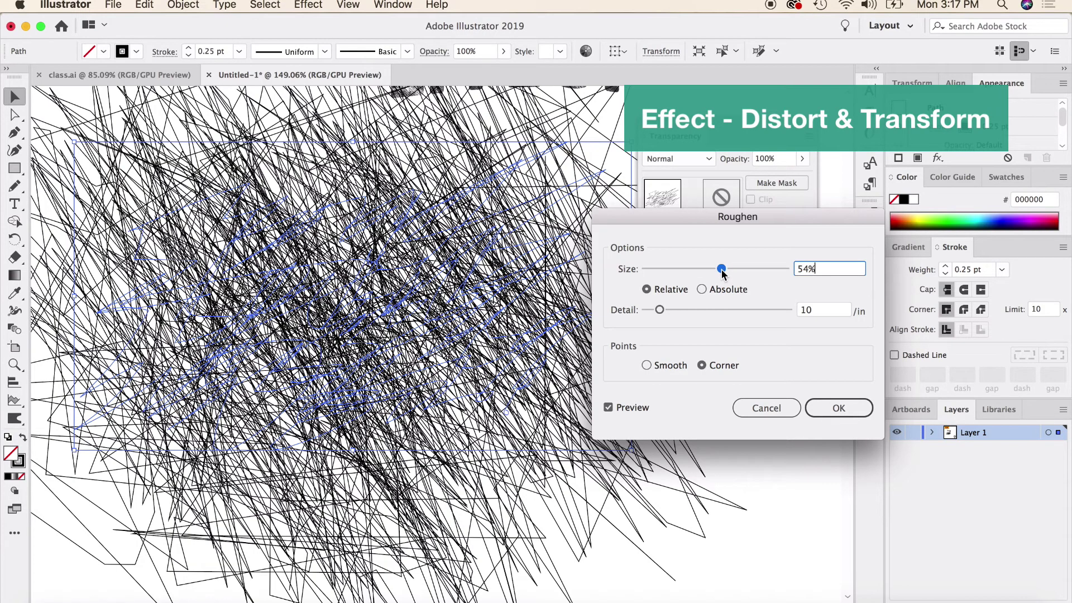
click(687, 269)
mouse_move(687, 270)
mouse_down()
mouse_move(662, 269)
mouse_move(674, 269)
mouse_up()
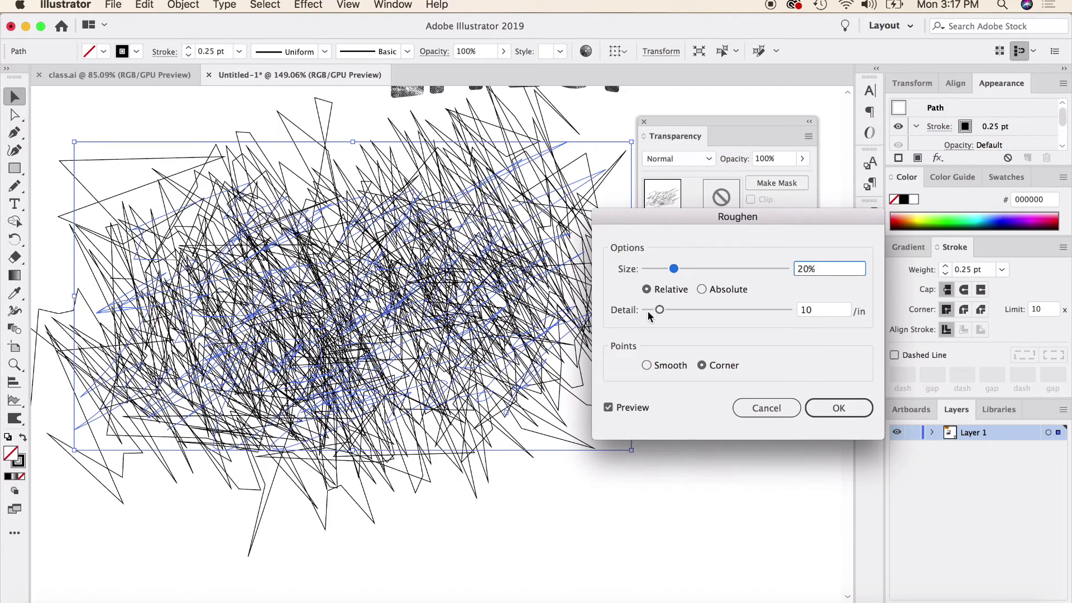
Step: Set the Roughen detail to 39 per inch with smooth points, apply the effect and deselect the scribble
click(701, 310)
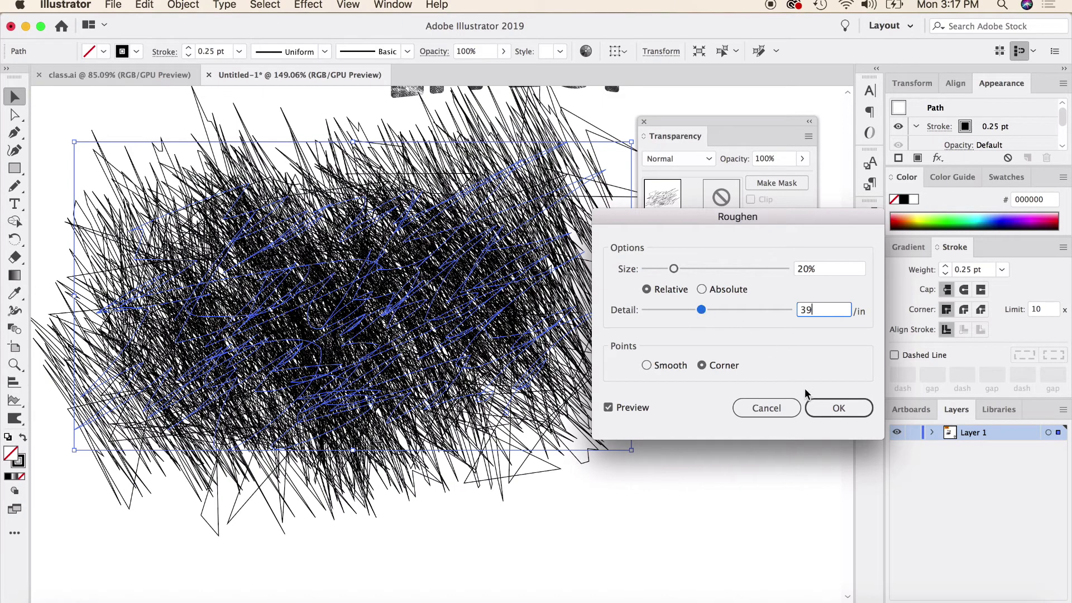
click(835, 413)
click(647, 366)
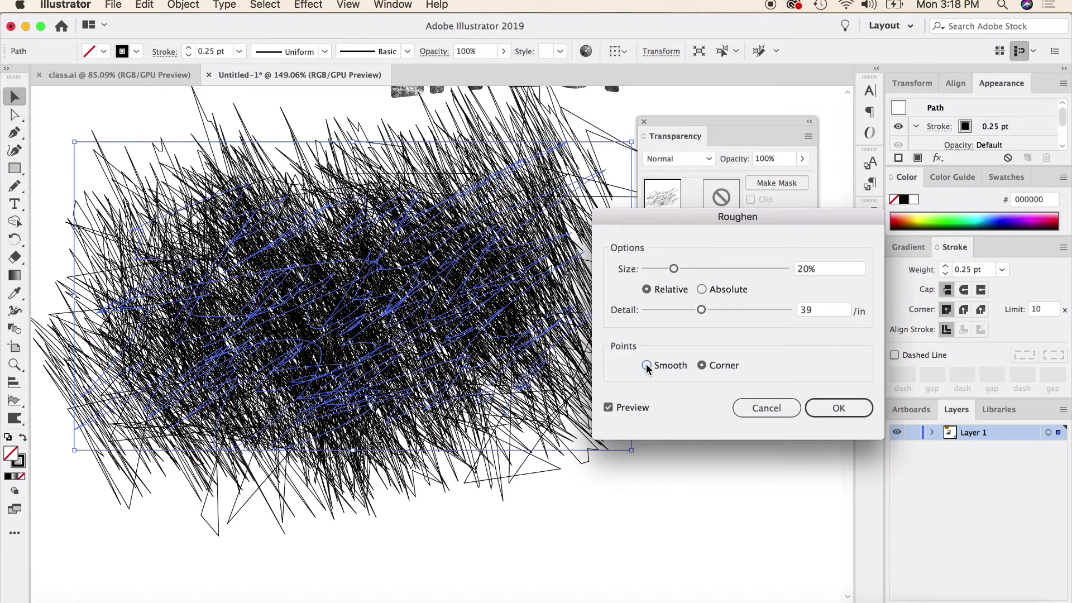
click(646, 366)
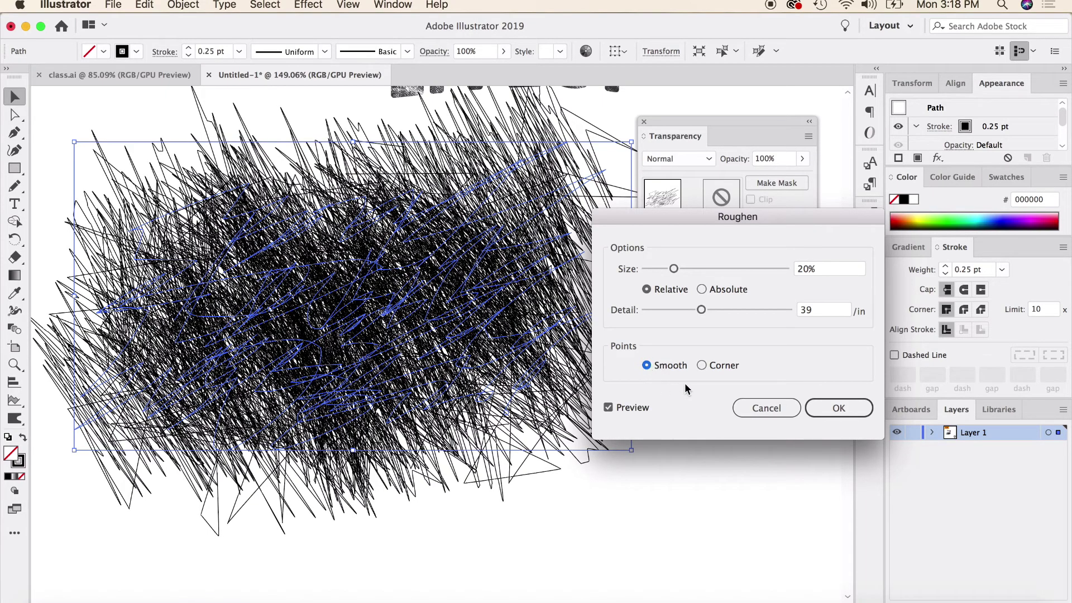
click(838, 408)
click(653, 467)
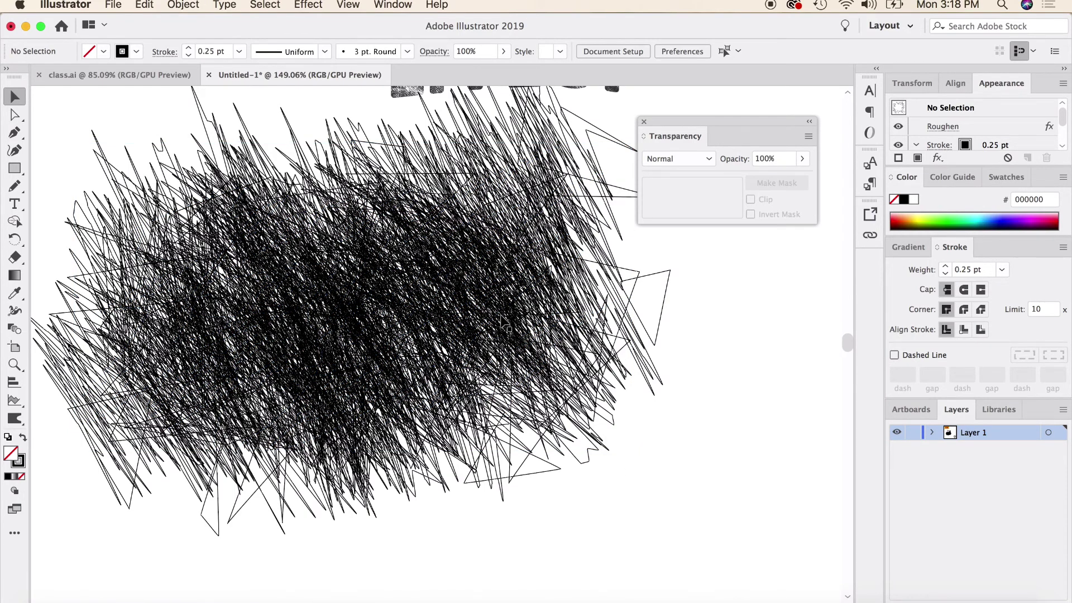
Step: Release the opacity mask from the warped lettering and delete the freed grunge texture image
scroll(503, 324, up, 3)
scroll(505, 326, up, 3)
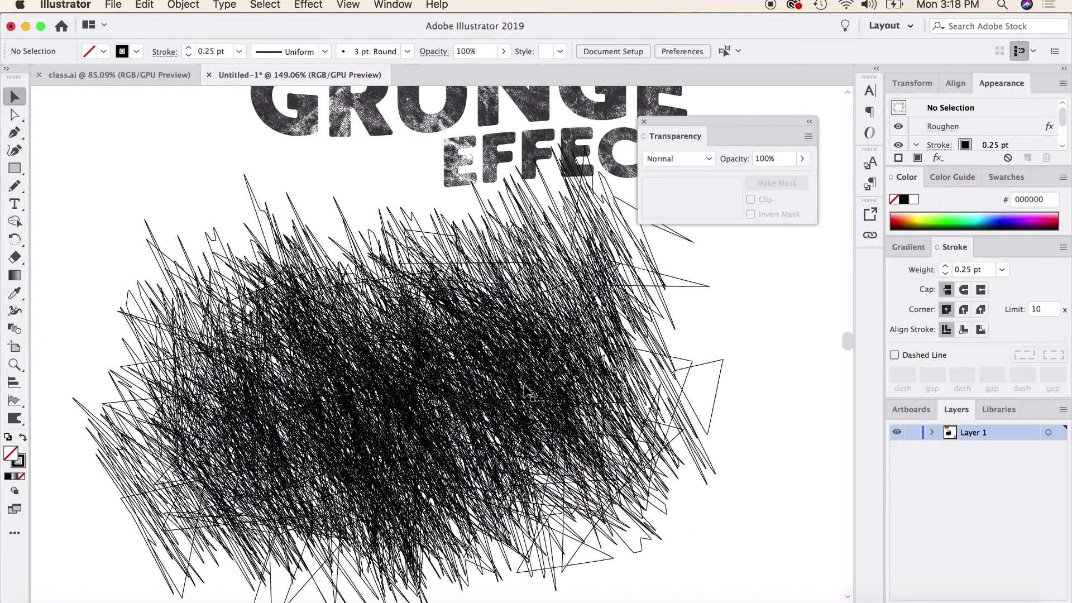
scroll(526, 393, down, 2)
scroll(527, 393, up, 5)
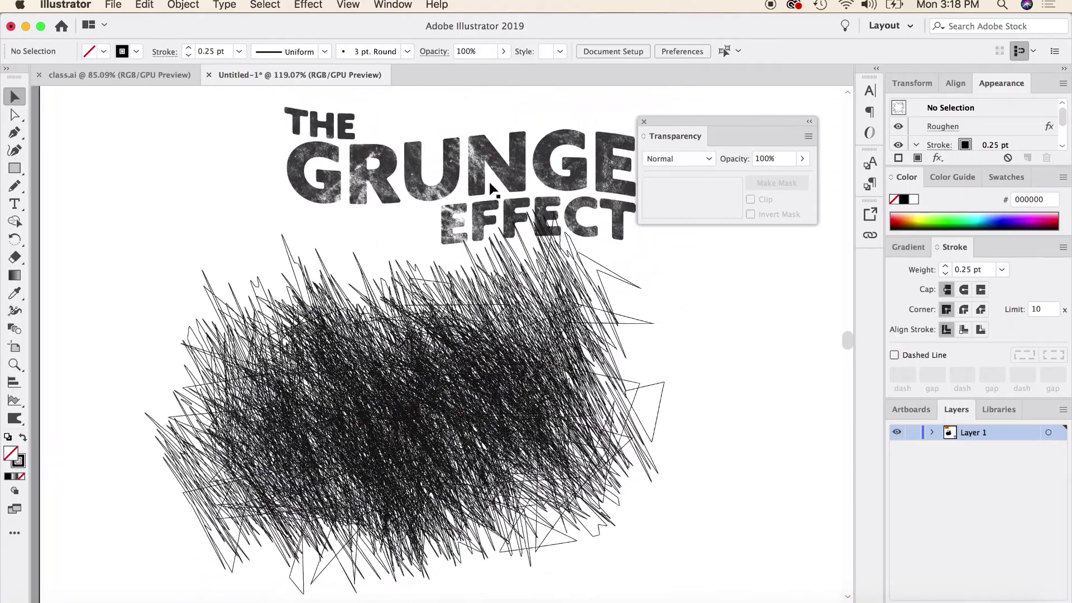
click(460, 246)
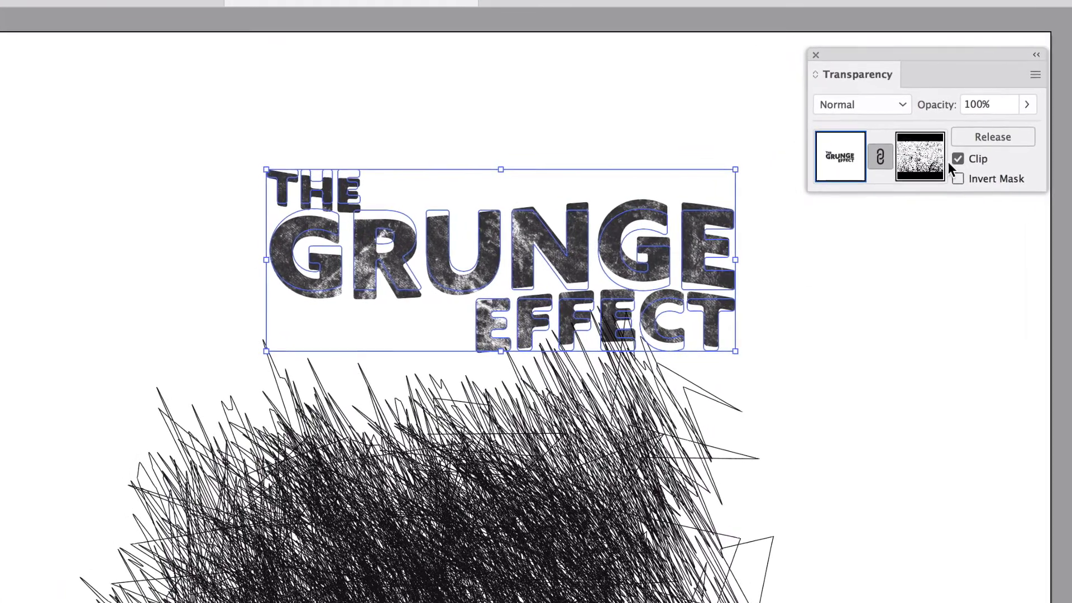
click(1013, 135)
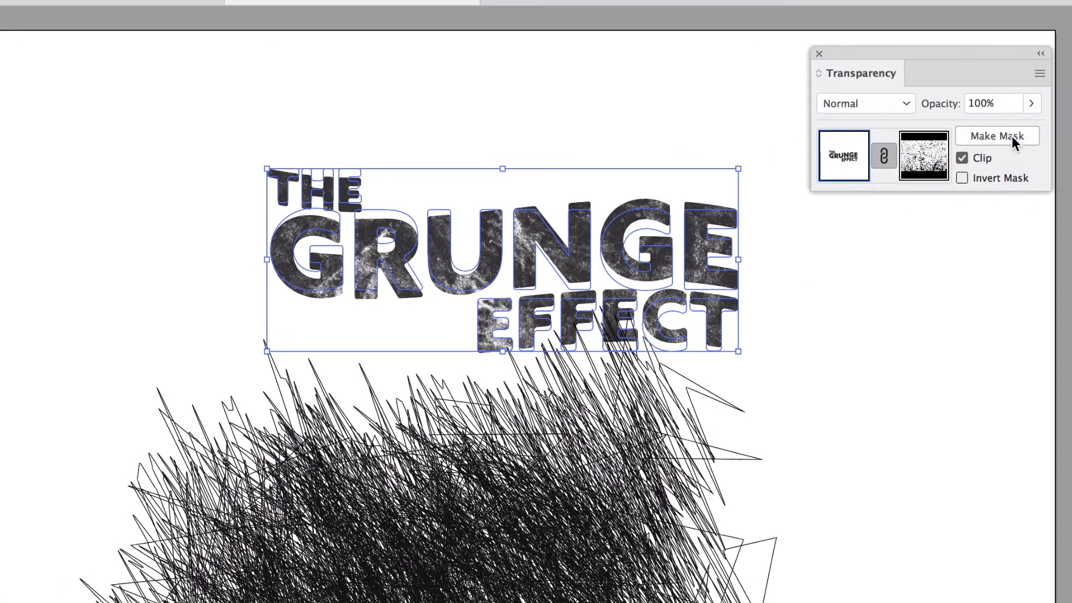
click(970, 328)
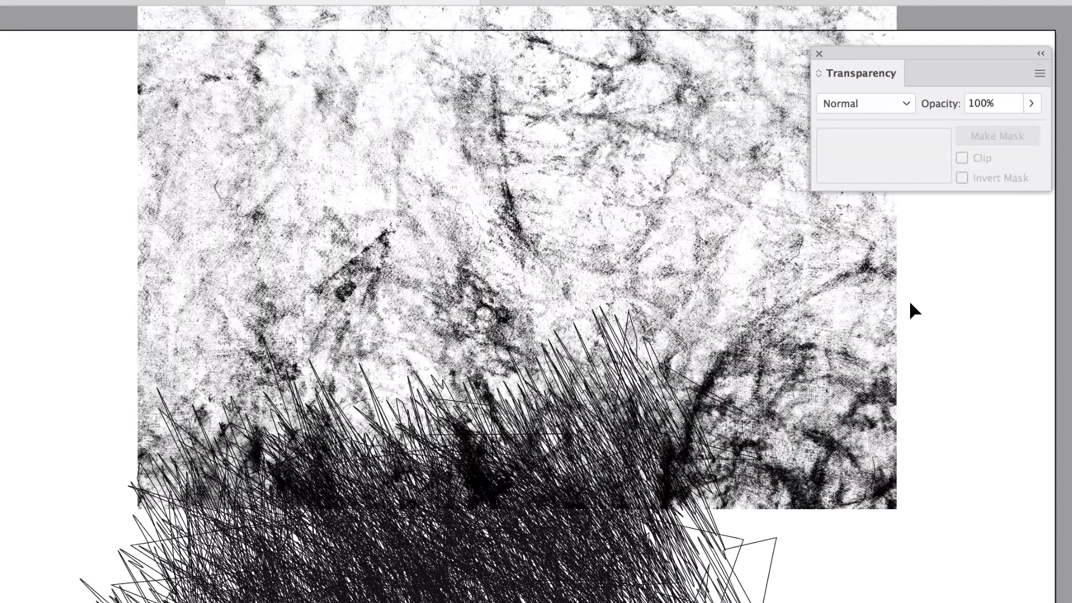
click(498, 186)
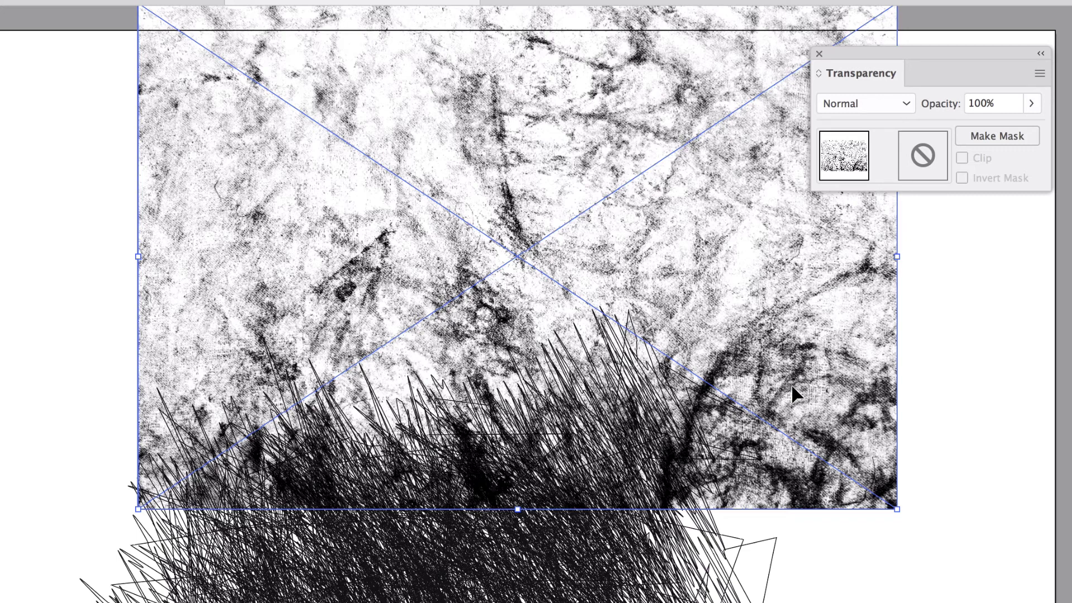
key(Delete)
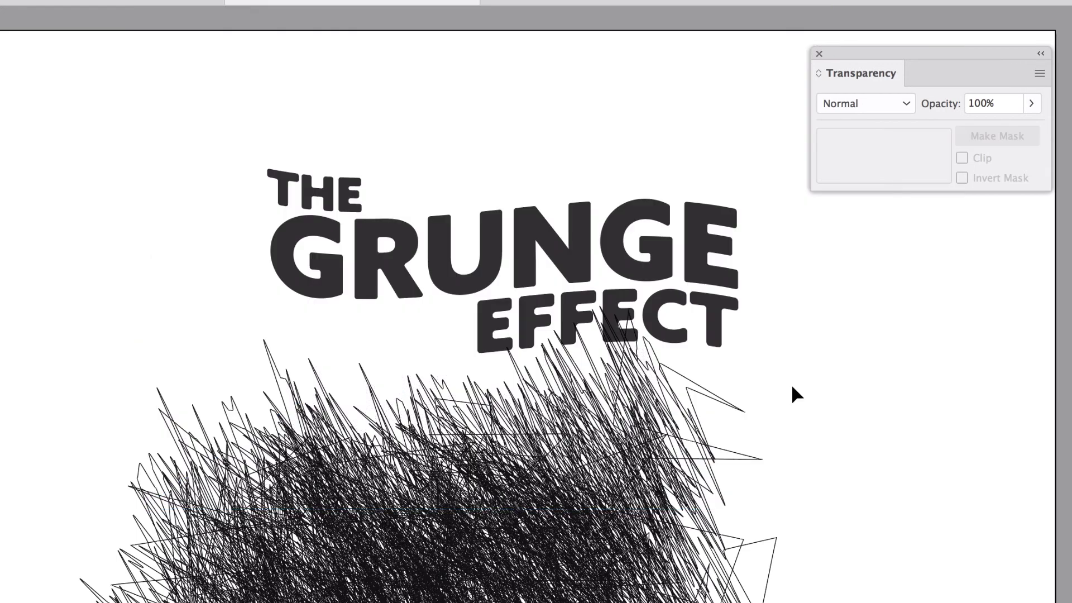
Step: Move the roughened scribble up so that it covers the whole grunge lettering
click(518, 556)
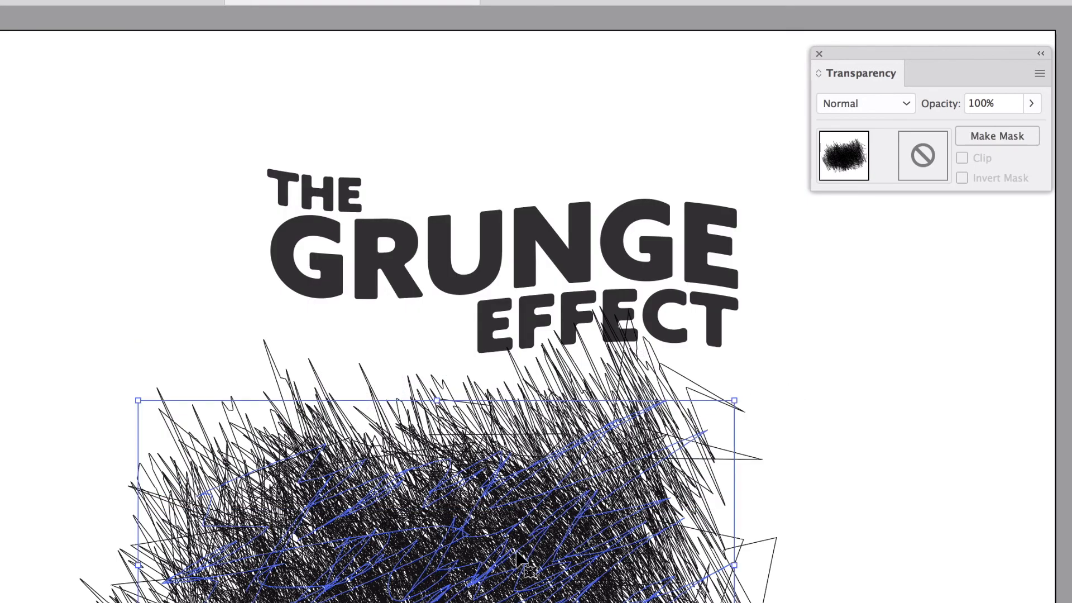
drag(518, 557, 560, 275)
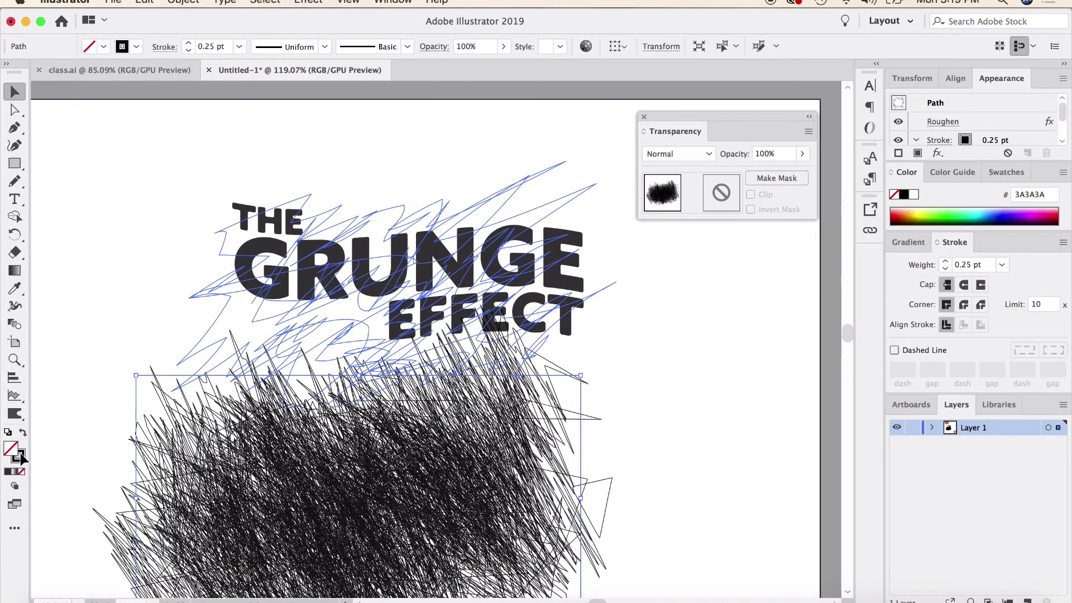
key(super+z)
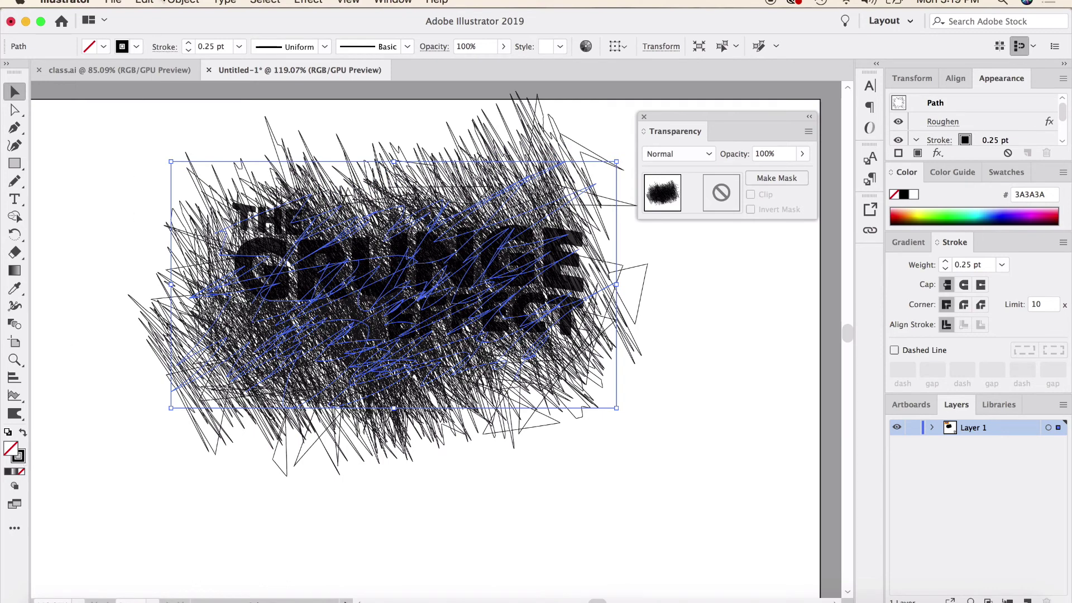
Step: Apply Outline Stroke to the scribble and shift the resulting shape slightly up and to the left over the lettering
click(183, 2)
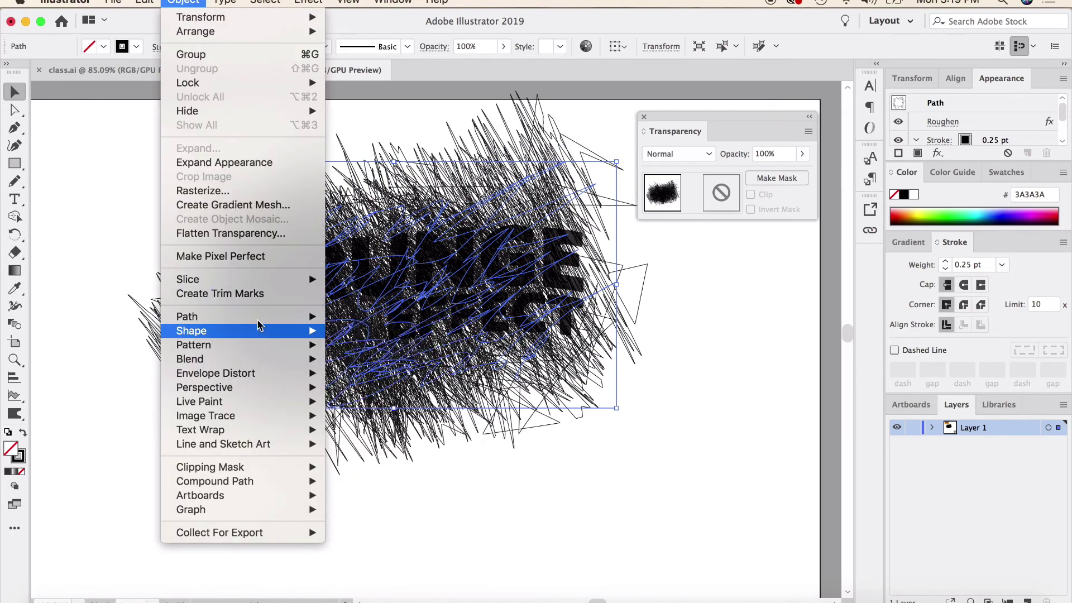
mouse_move(316, 320)
click(405, 354)
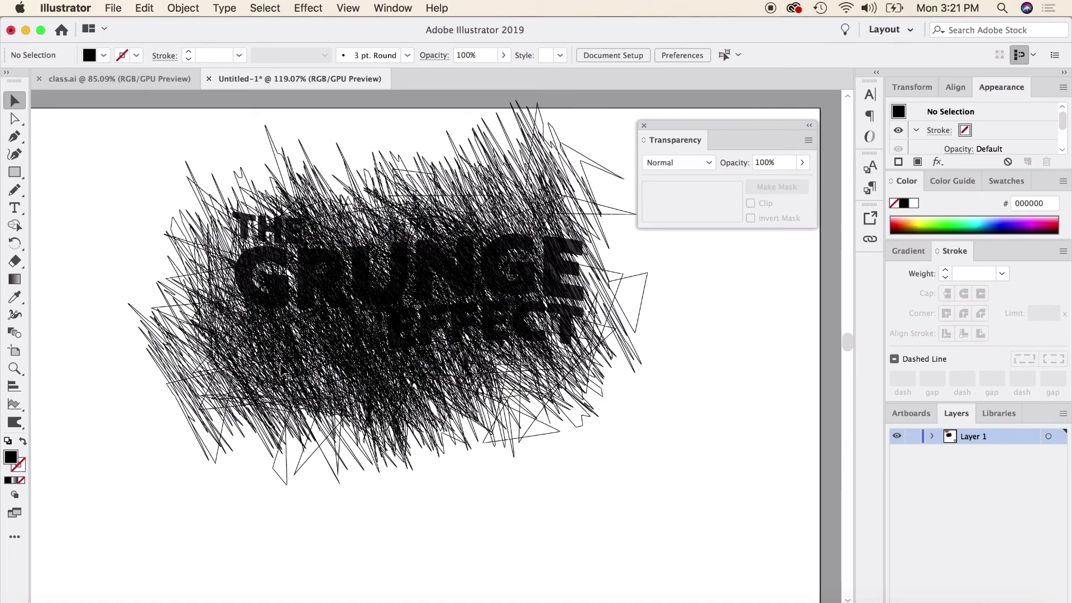
click(279, 345)
drag(281, 343, 279, 333)
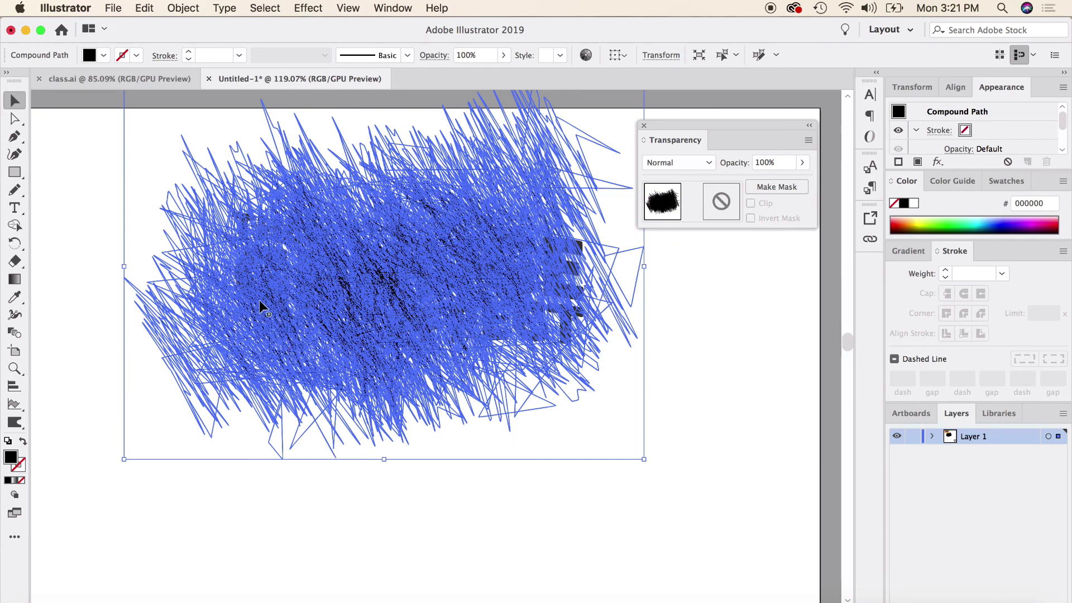
Step: Select the scribble and lettering together, make an opacity mask with Clip and Invert Mask enabled, and deselect the artwork
click(82, 216)
mouse_move(88, 171)
mouse_down()
mouse_move(227, 192)
mouse_move(647, 477)
mouse_up()
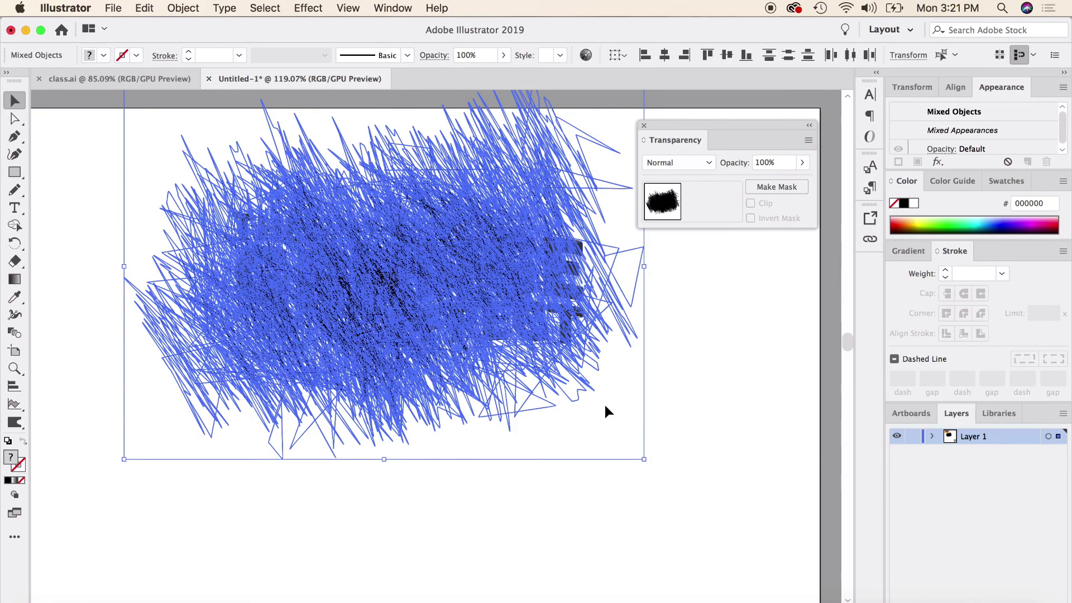
click(775, 185)
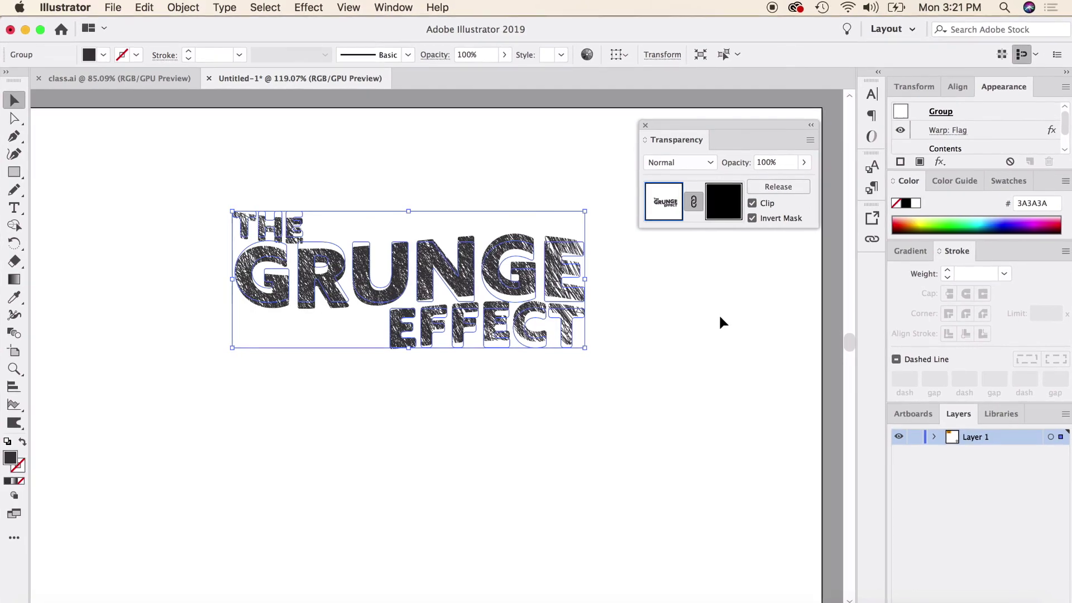
click(718, 313)
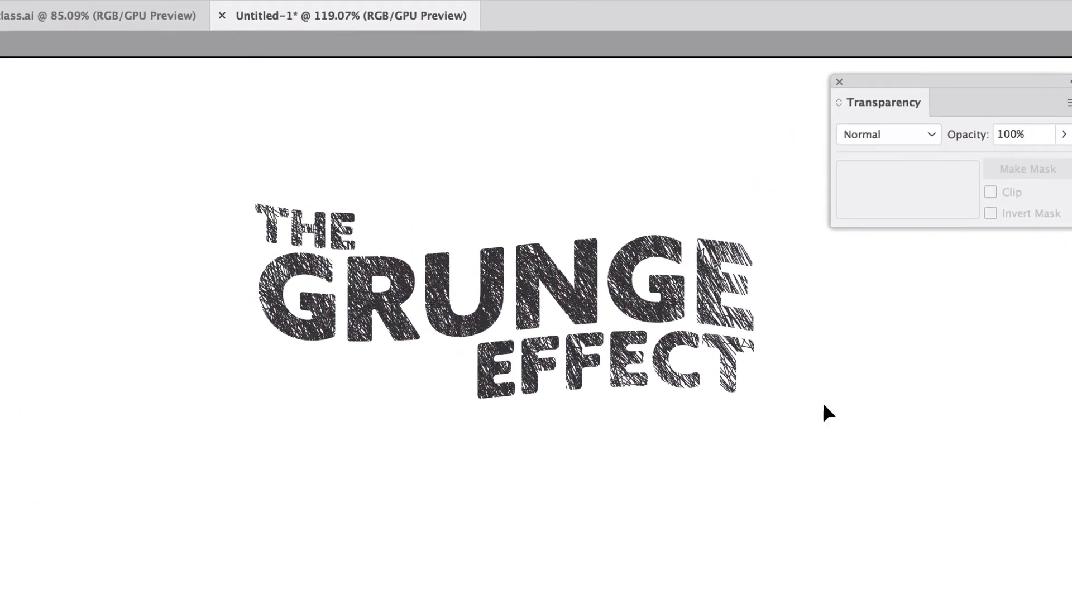
Step: Select the masked lettering and undo the inversion of its opacity mask
click(532, 279)
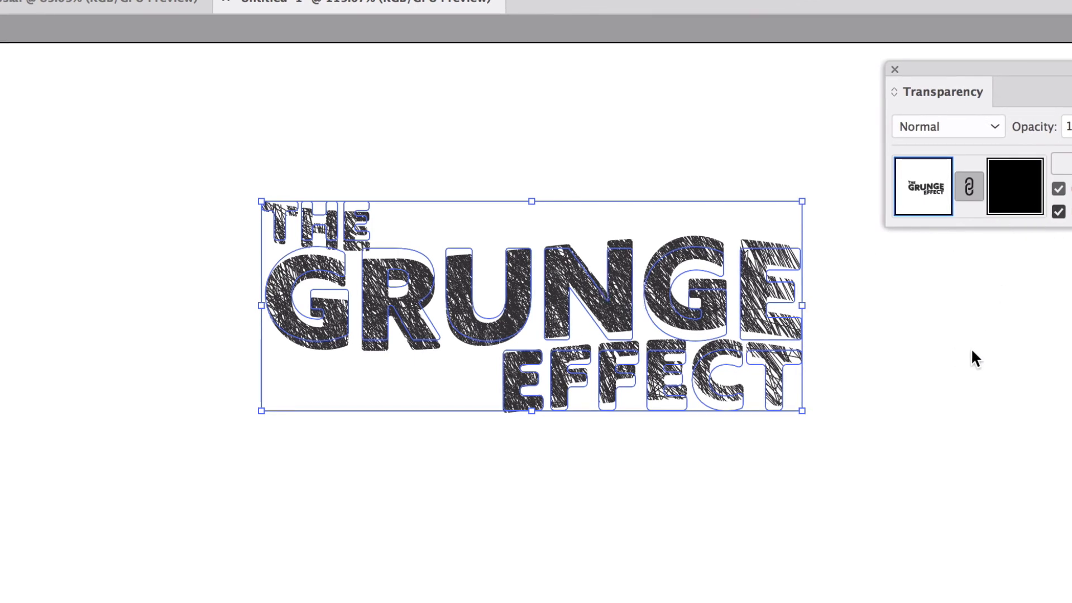
key(super+z)
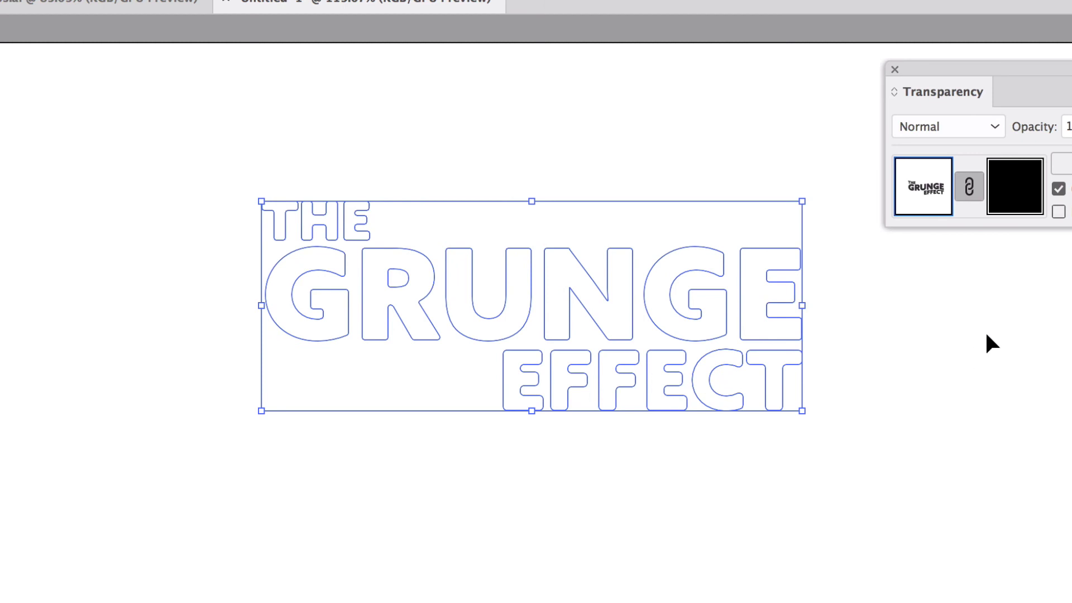